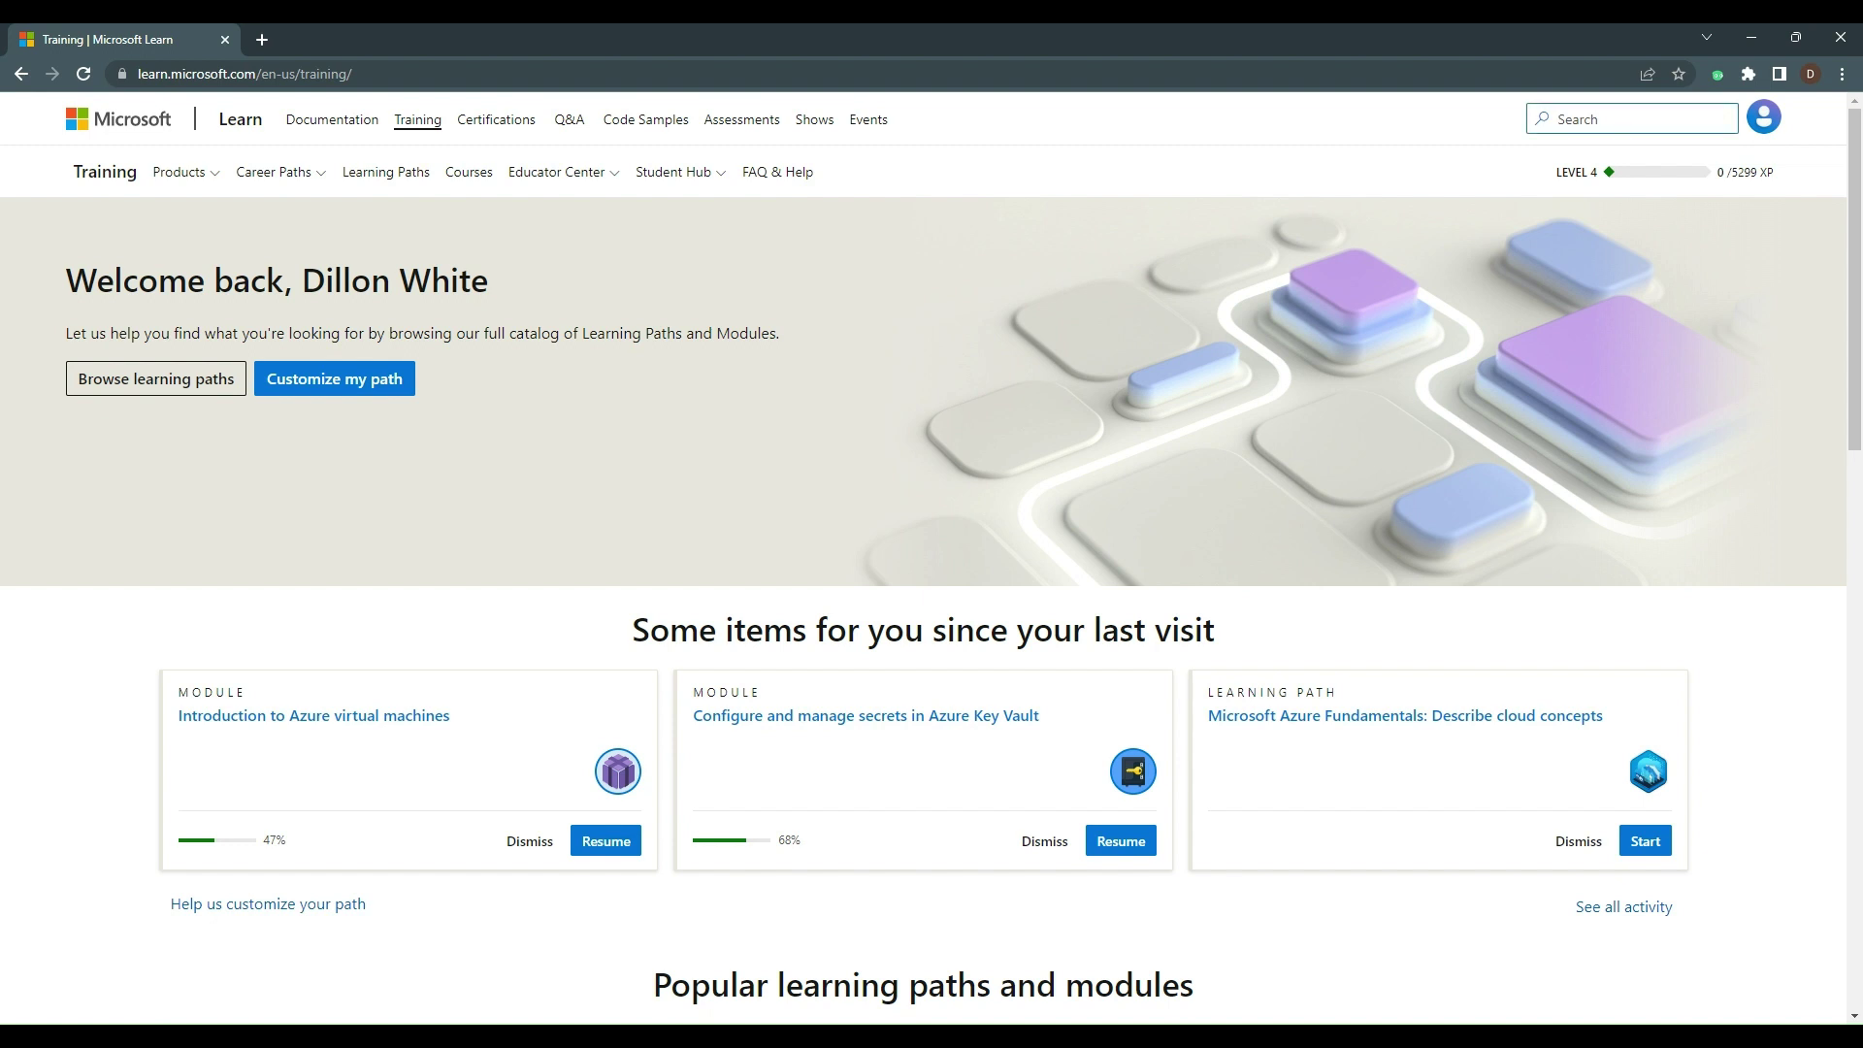
- Check the signed-in account, then launch Customize my path on the Training page
click(1764, 117)
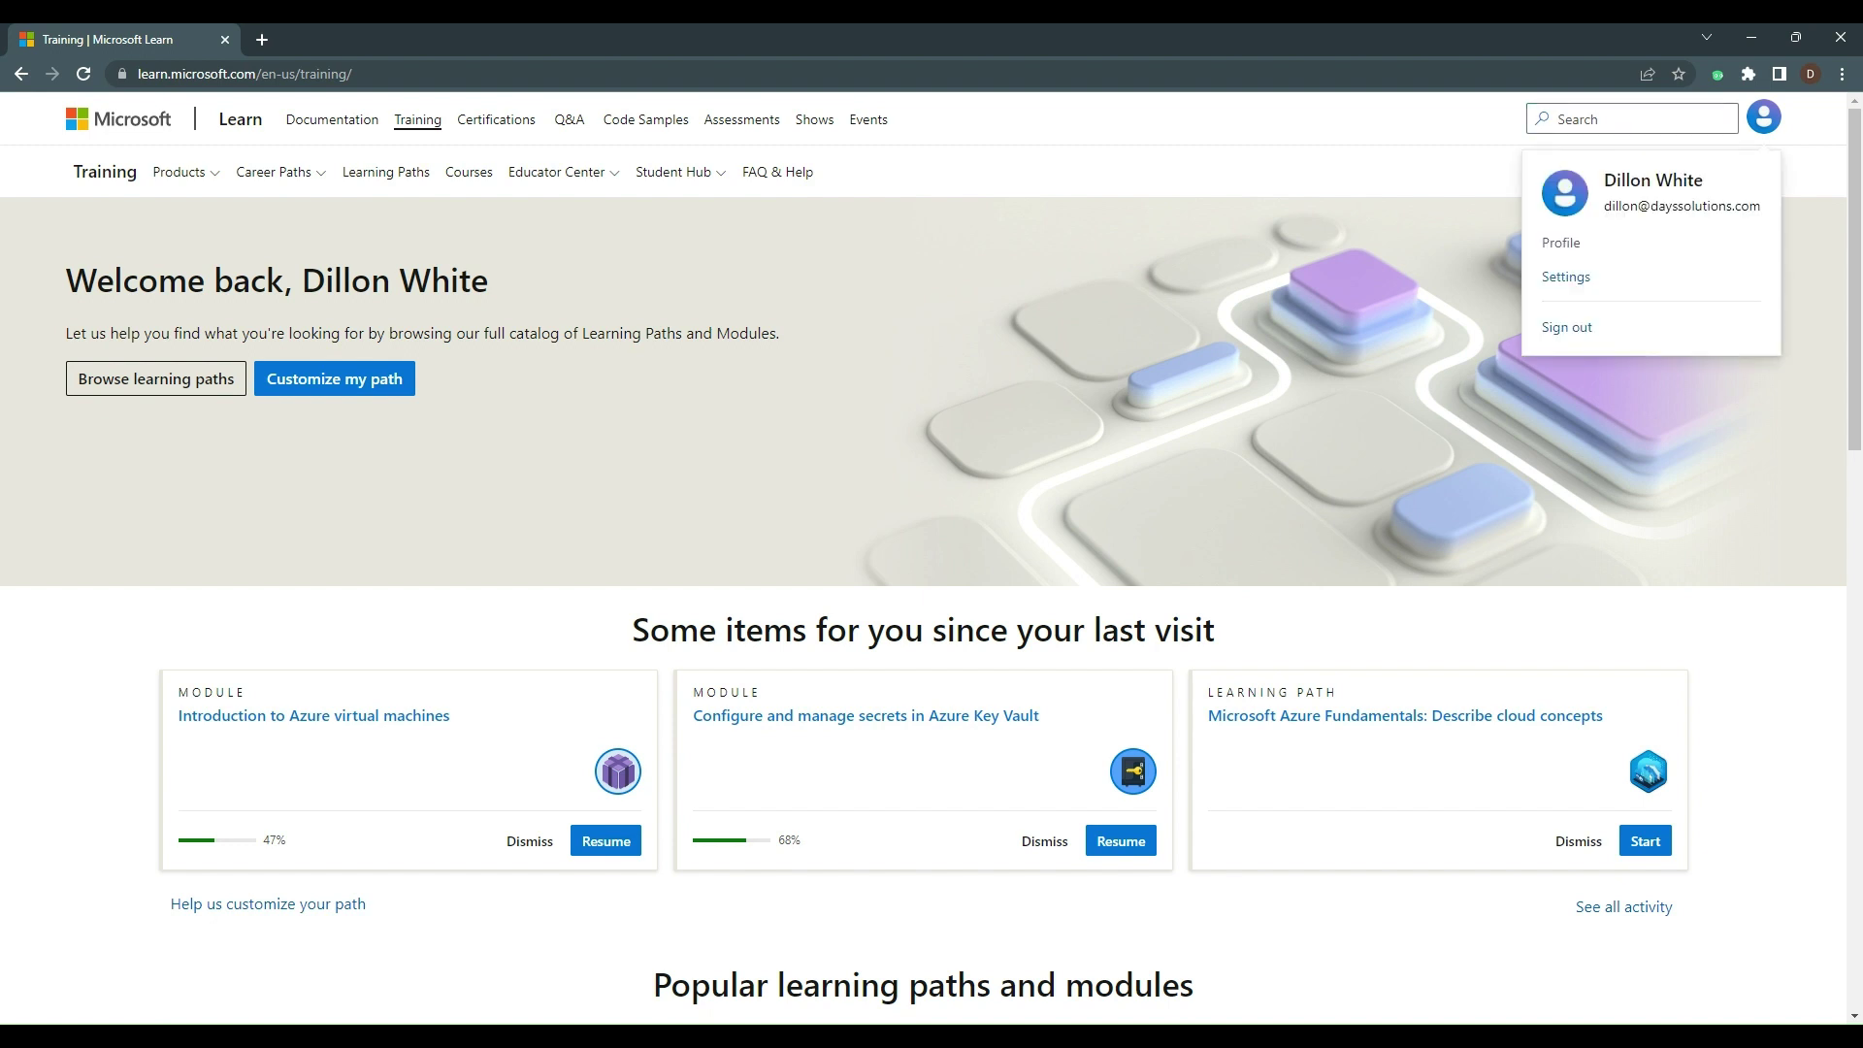
key(Escape)
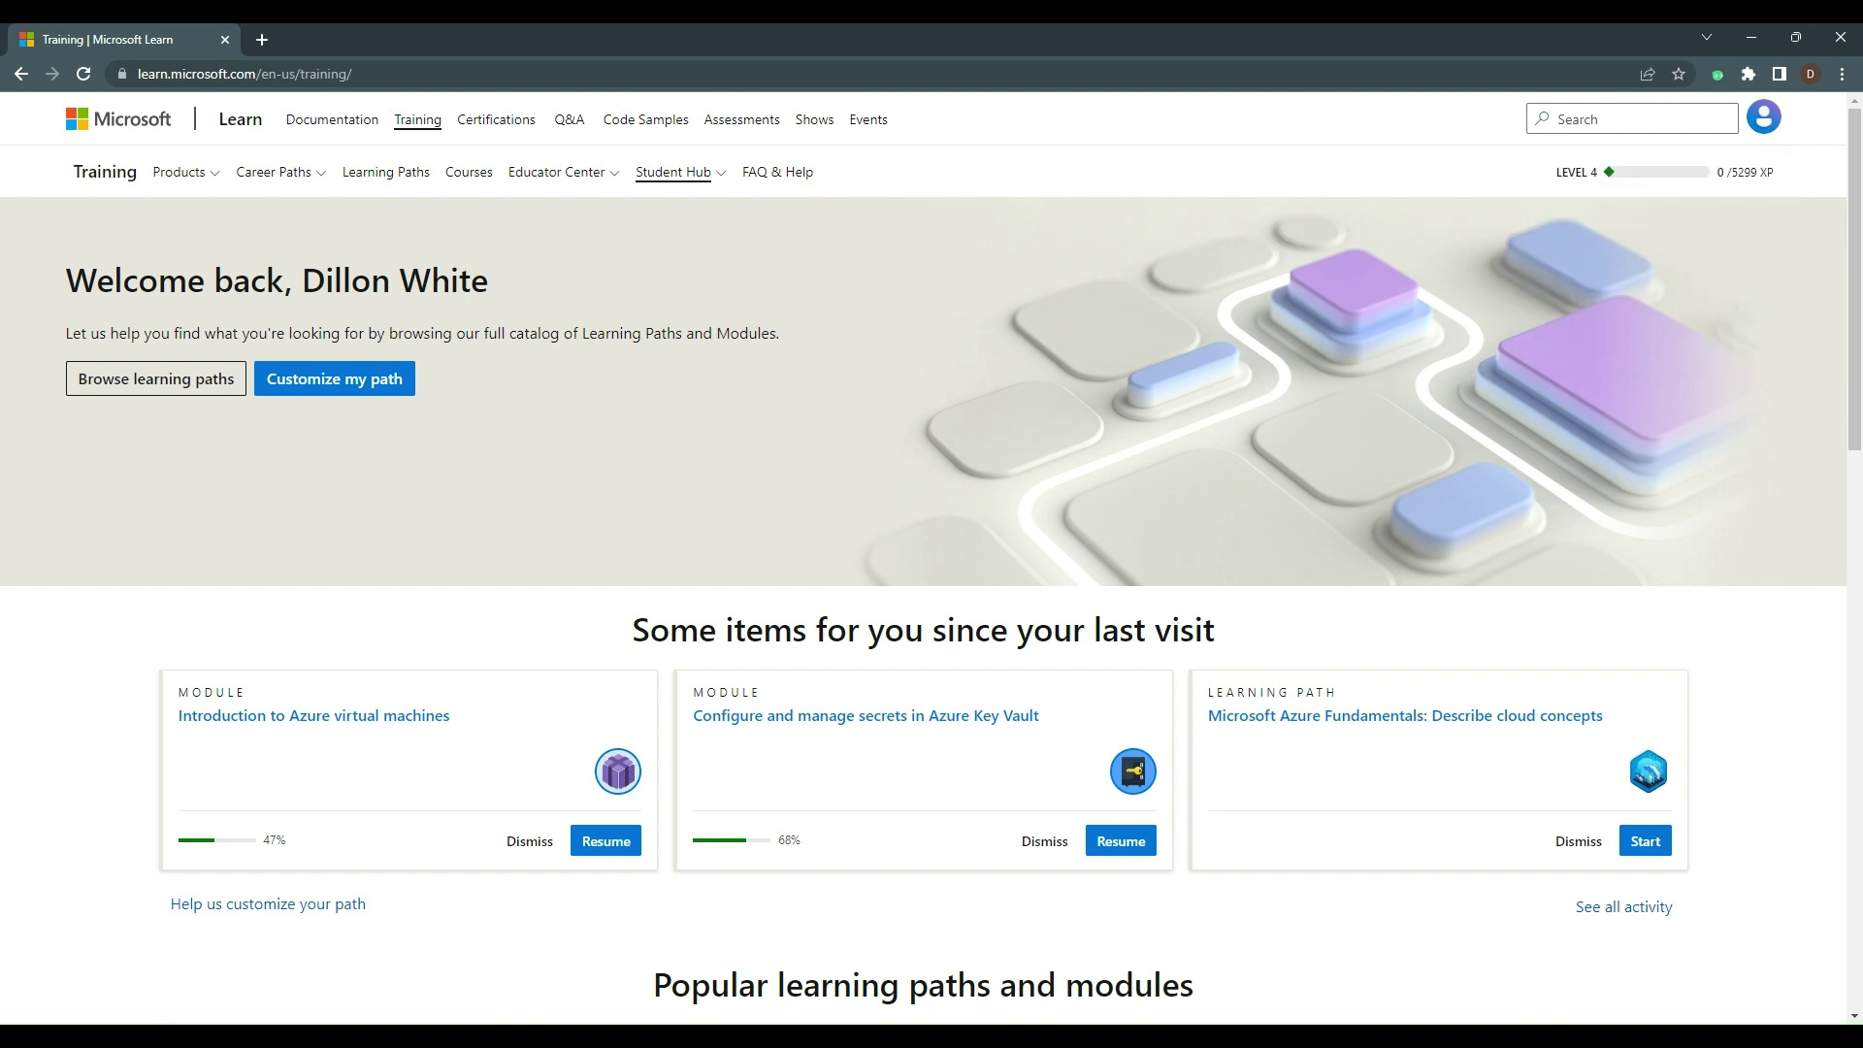
click(333, 378)
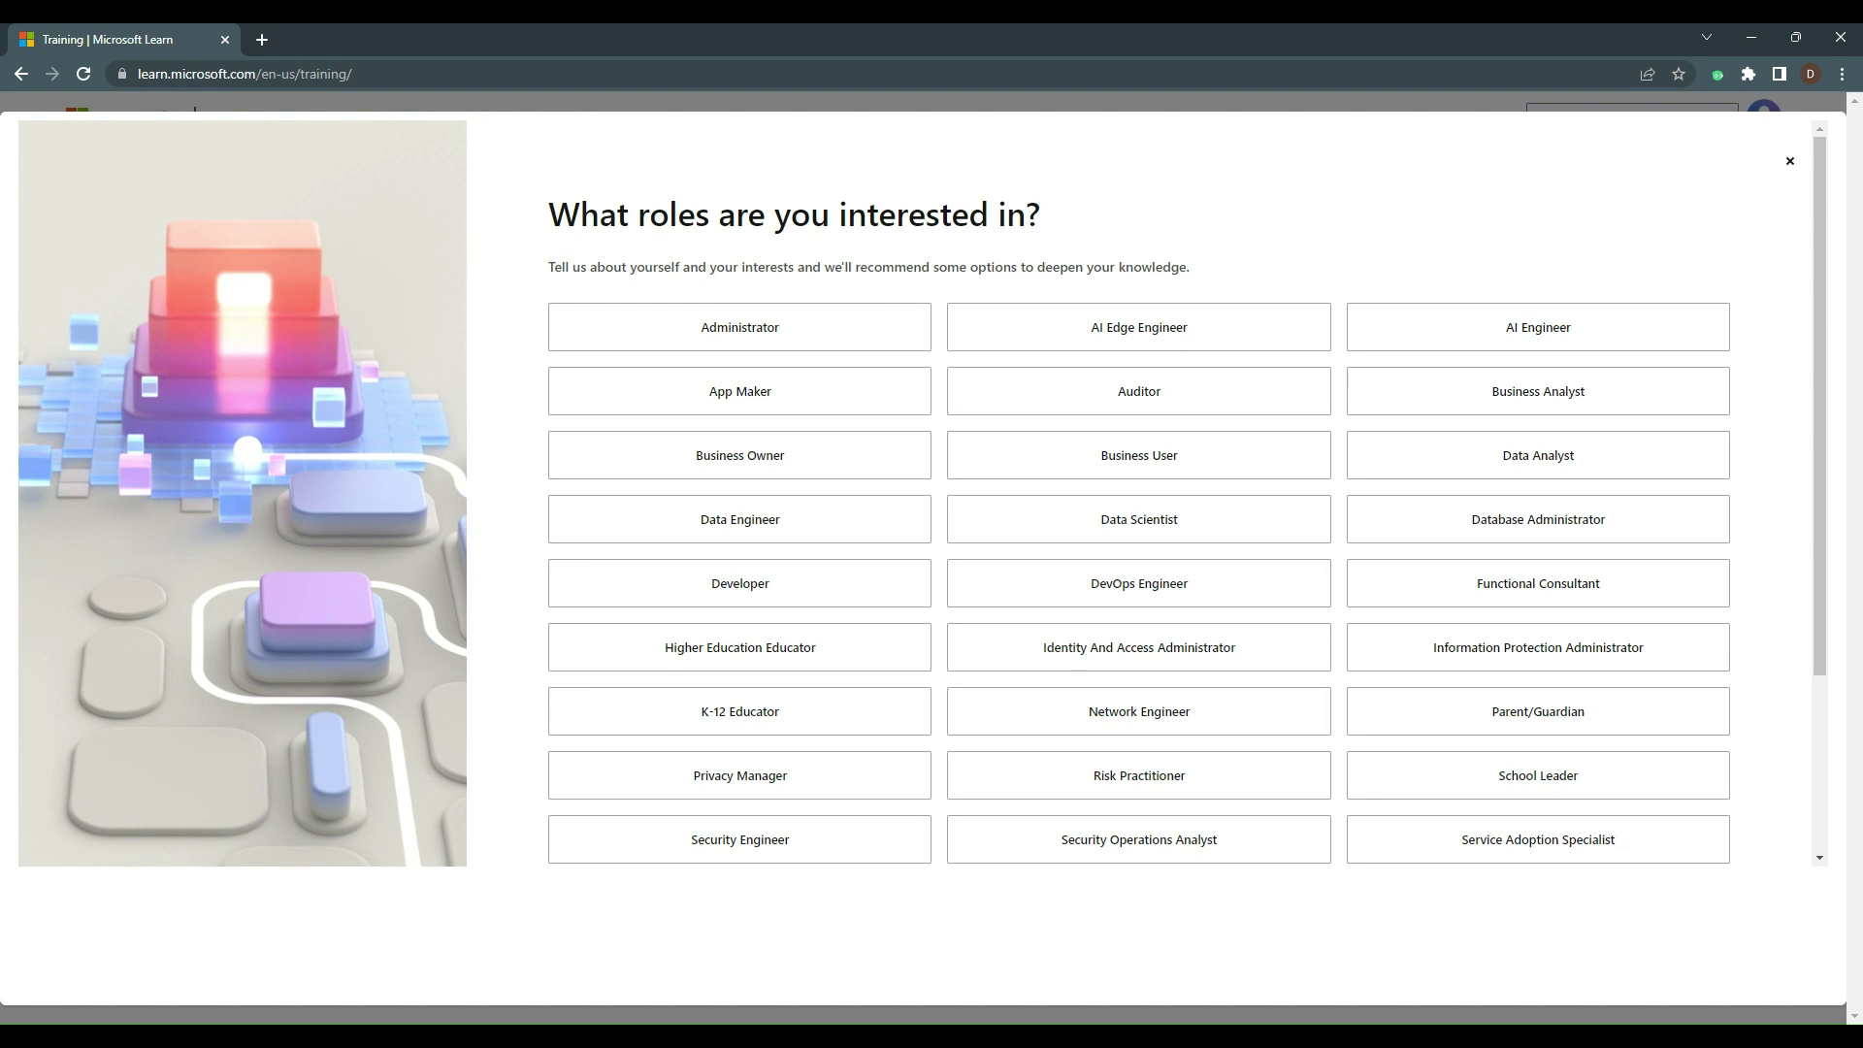
- Select Identity And Access Administrator as the role and continue to the skill-level question
scroll(1359, 737, down, 3)
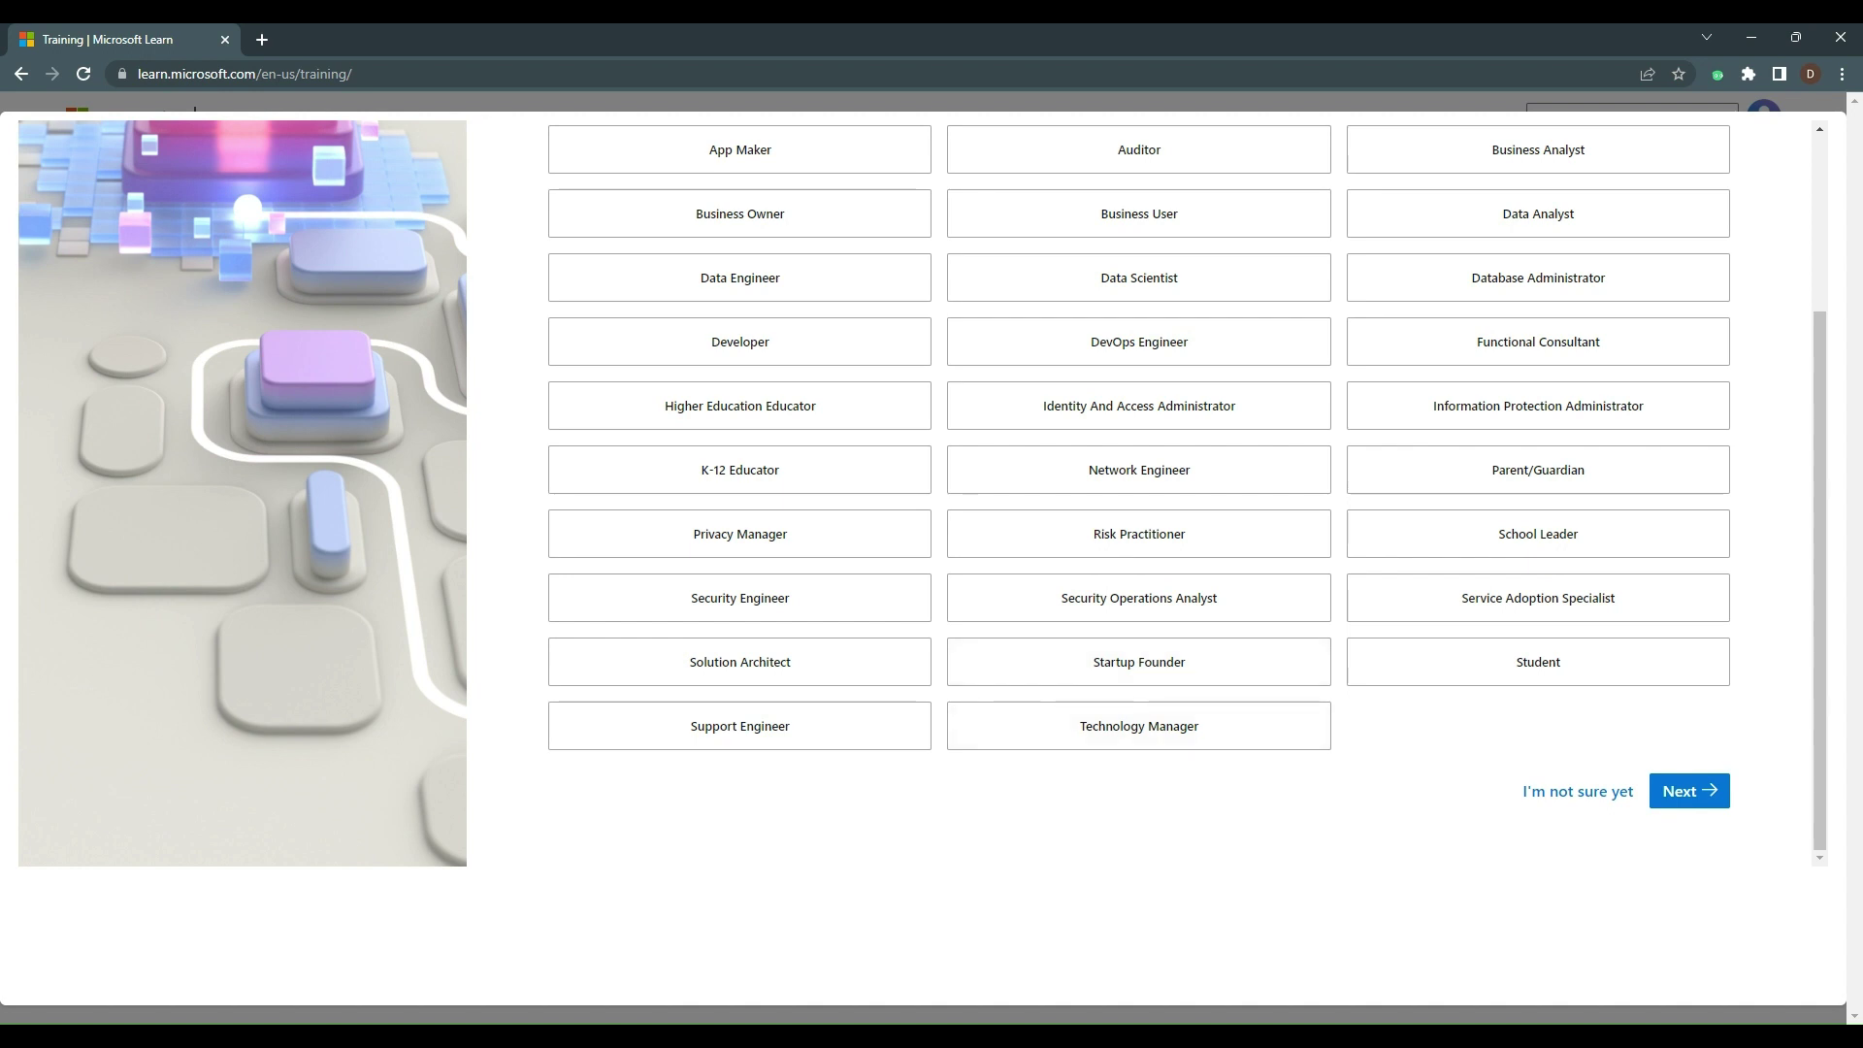
scroll(966, 726, up, 3)
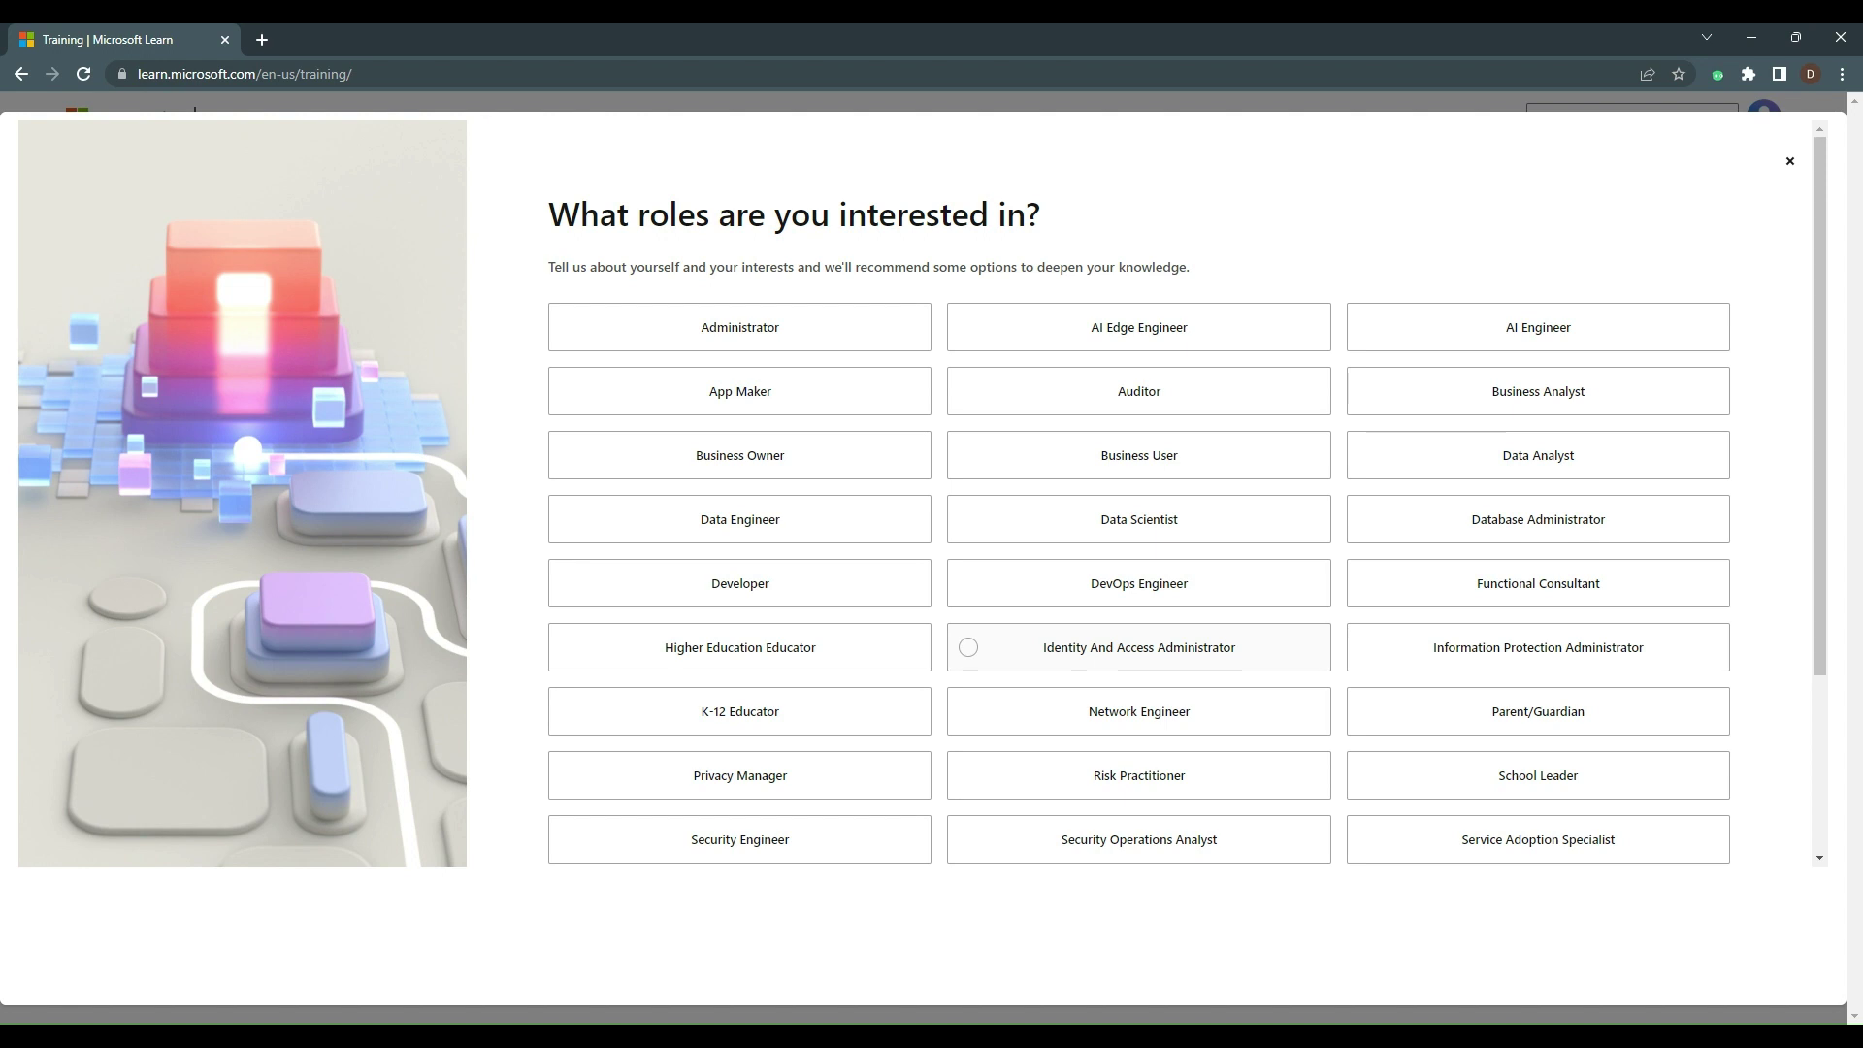
click(1139, 647)
scroll(1538, 839, down, 3)
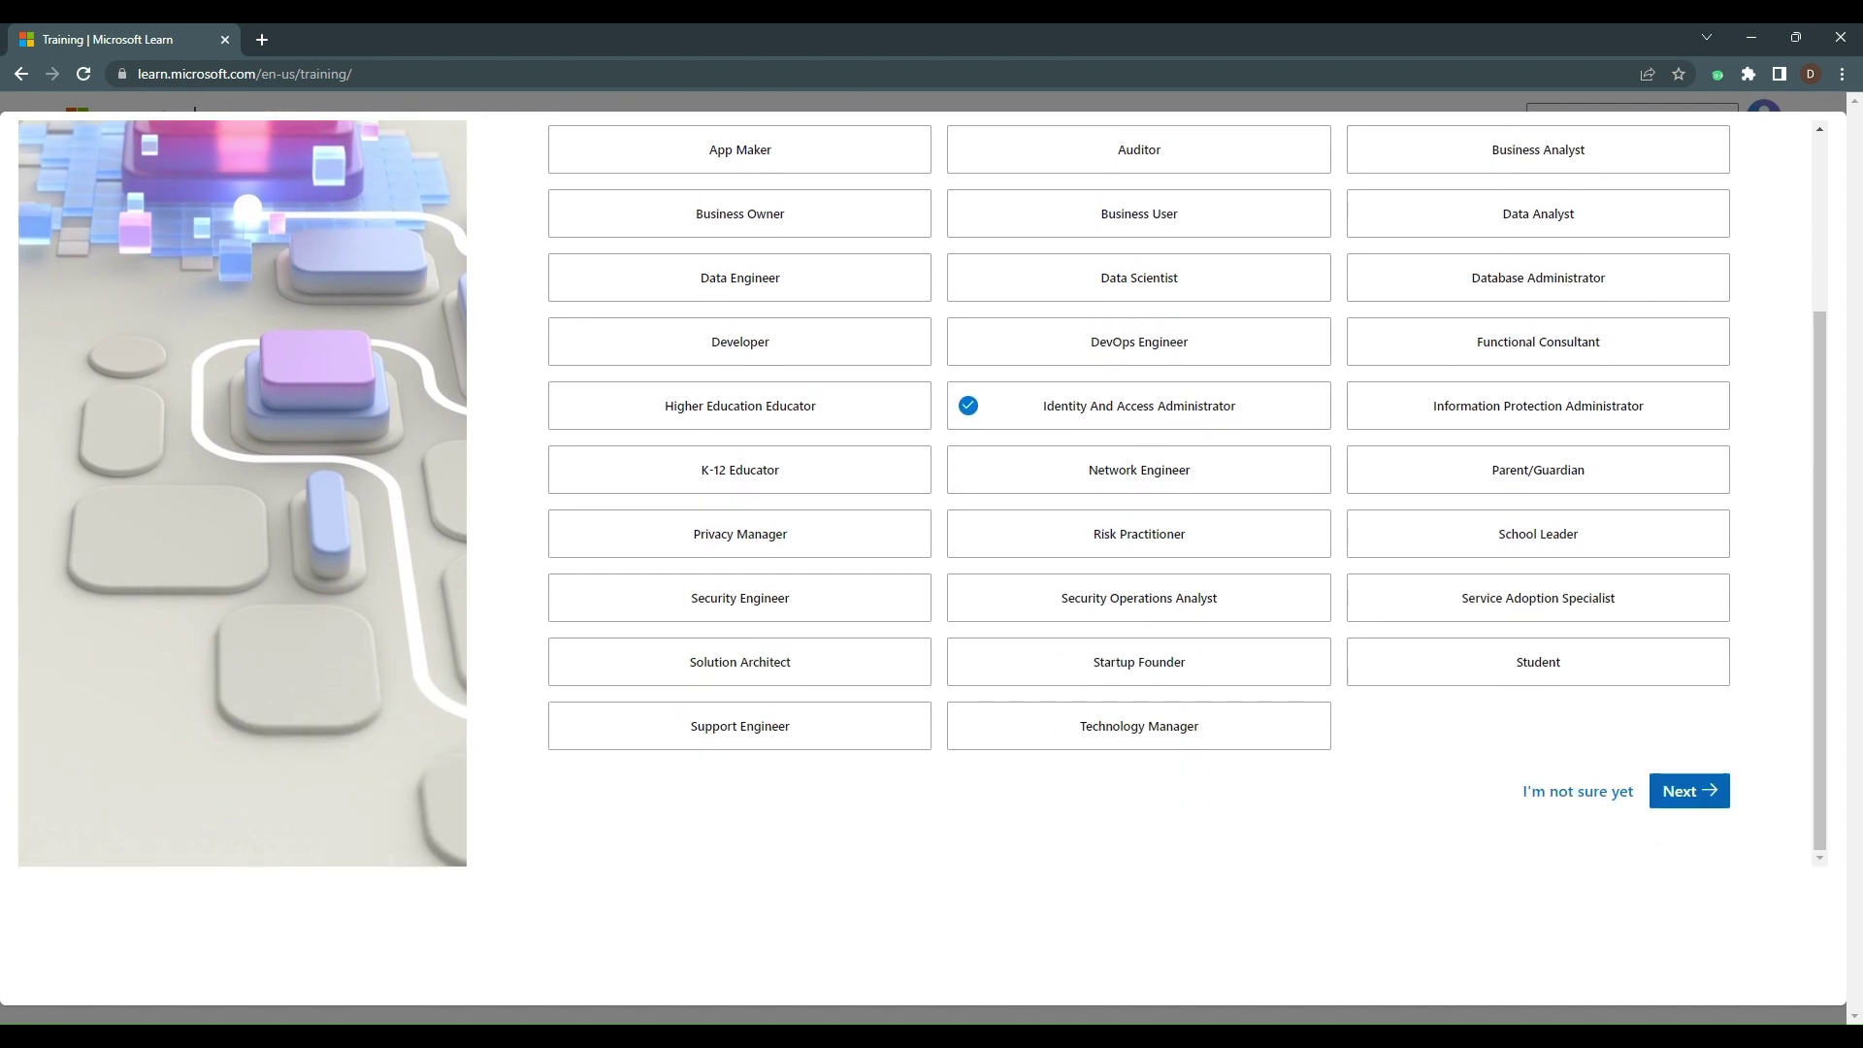
click(1689, 791)
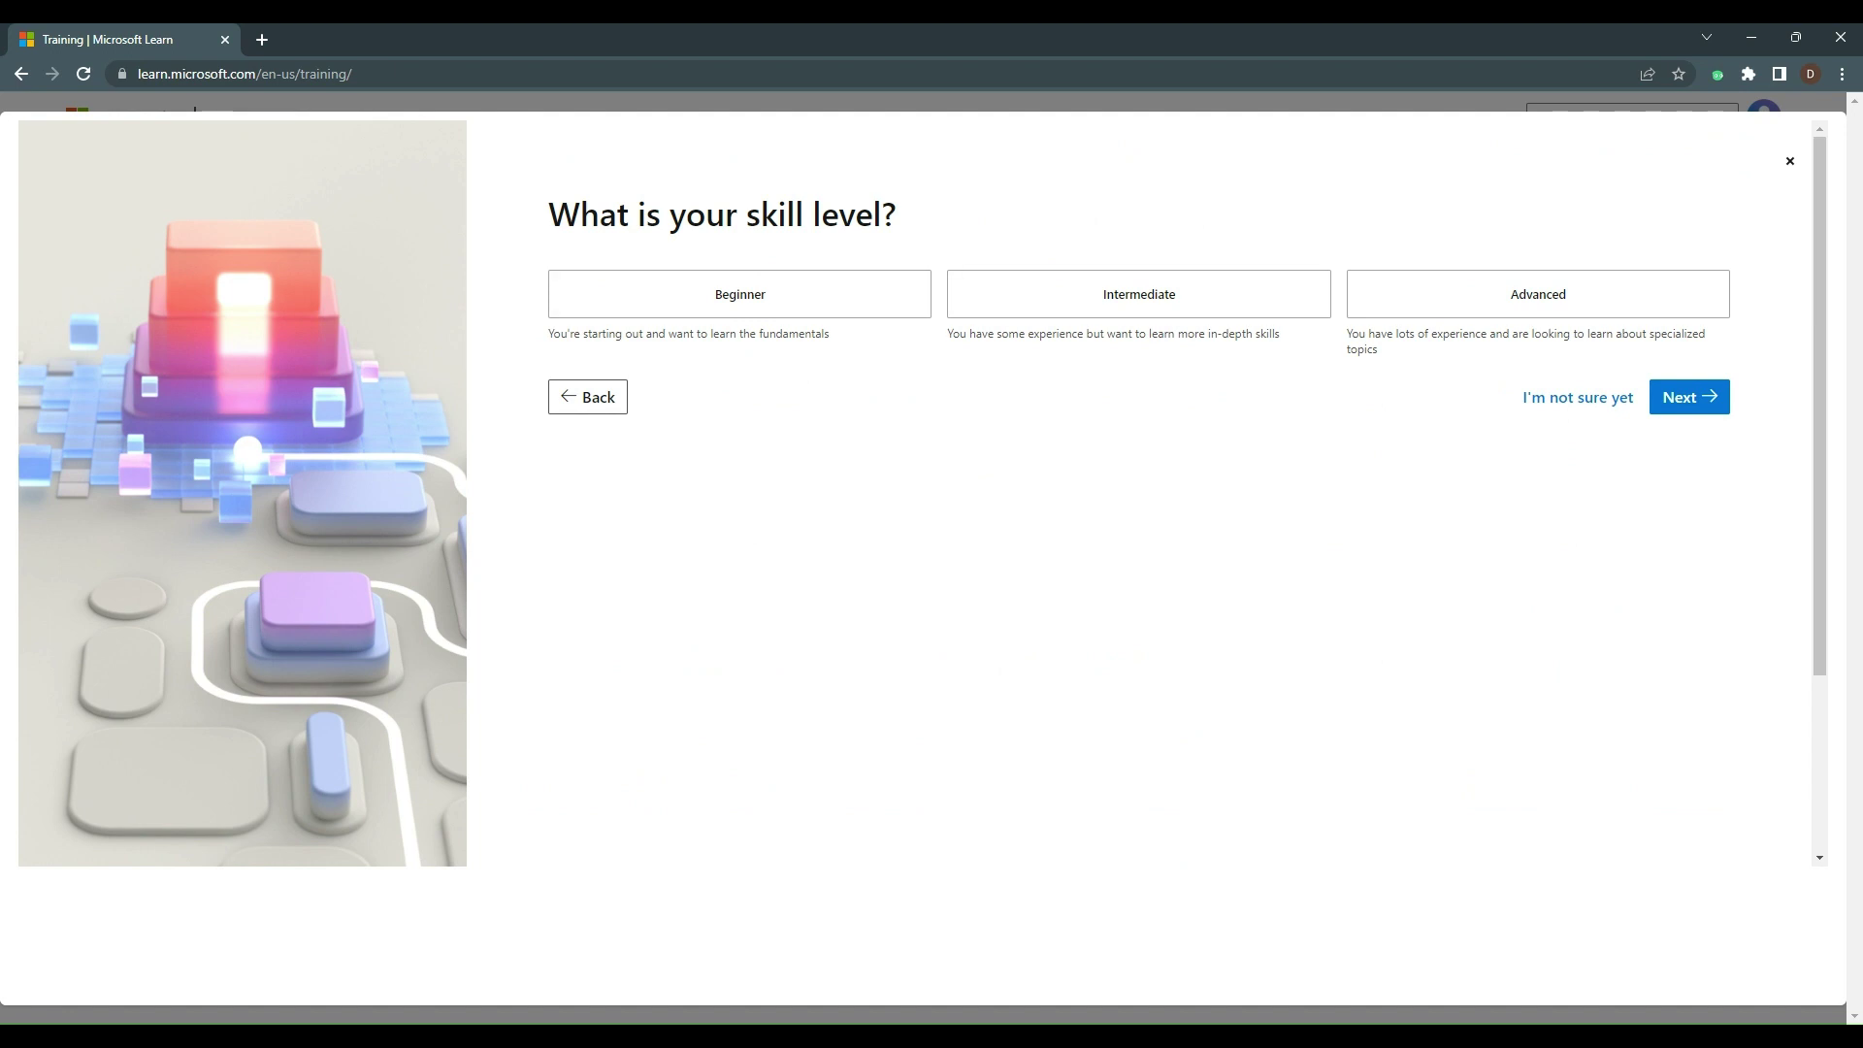
- Set the skill level to Beginner and pick Azure, Bing, Microsoft 365 and Intune
click(740, 295)
click(1689, 397)
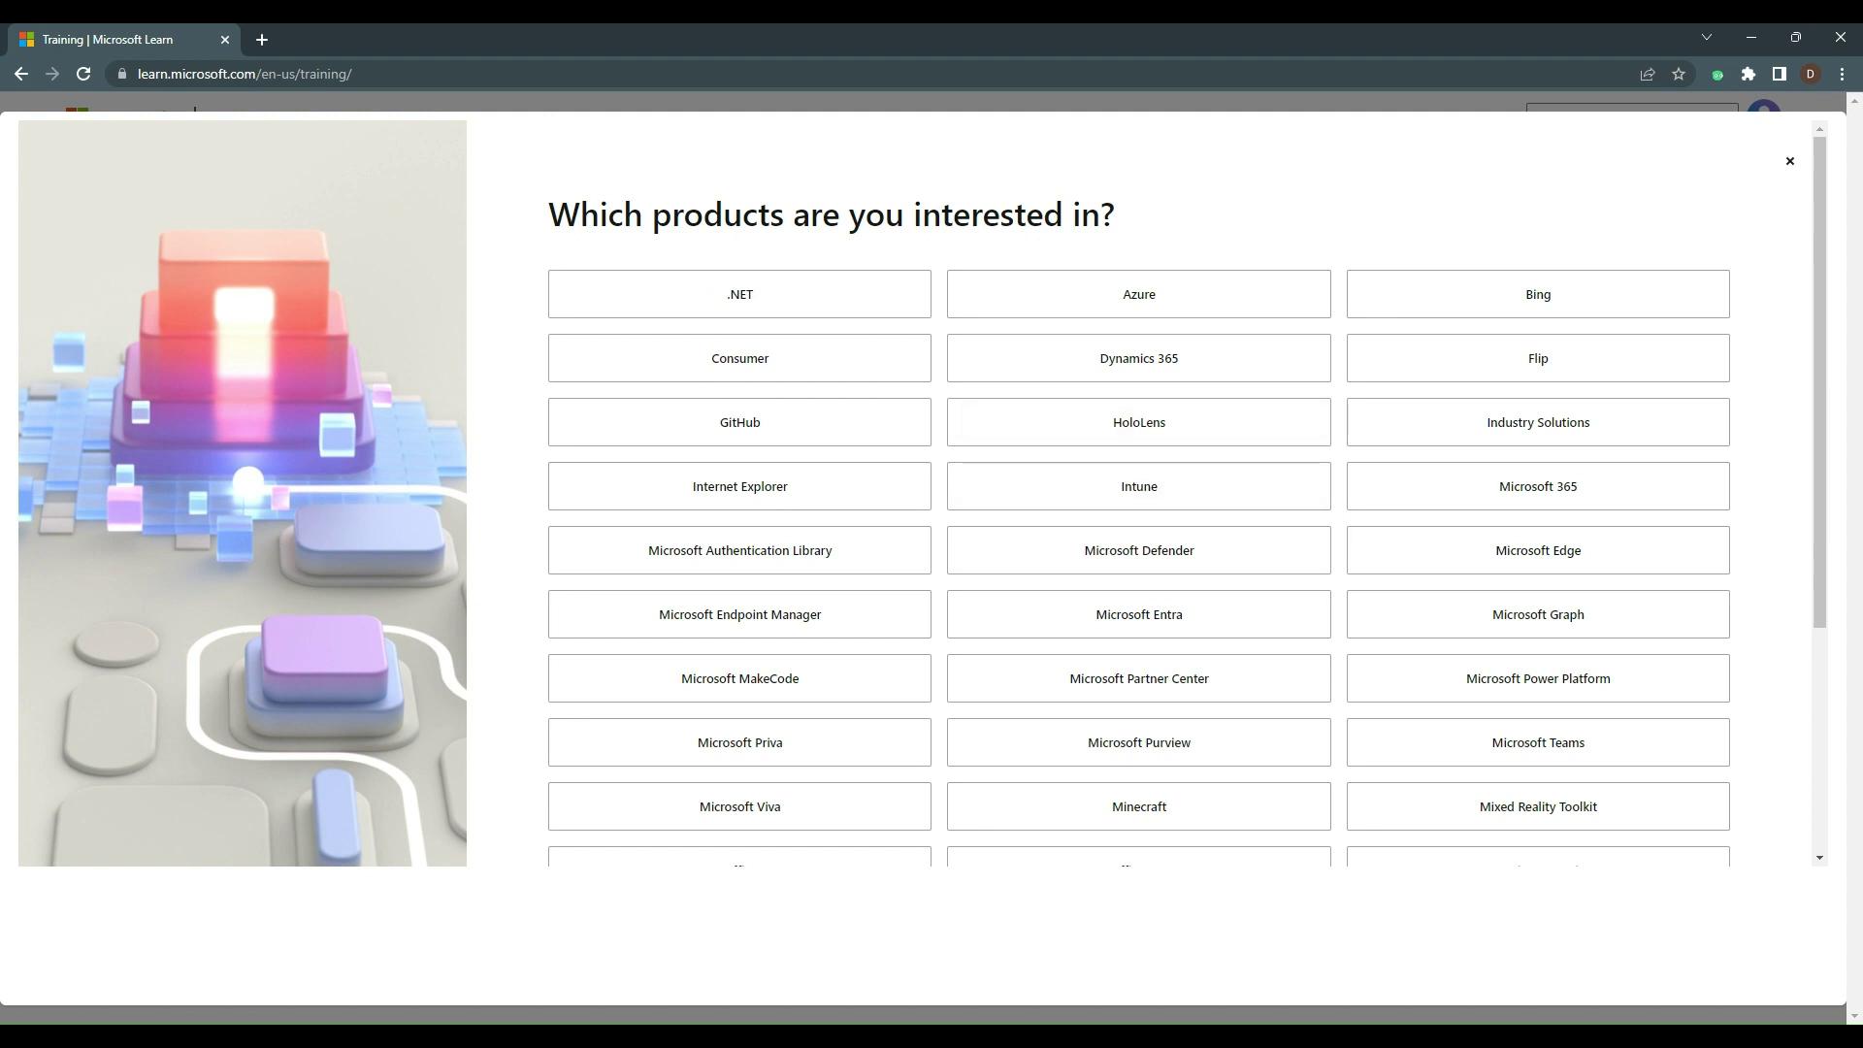
scroll(1139, 485, down, 1)
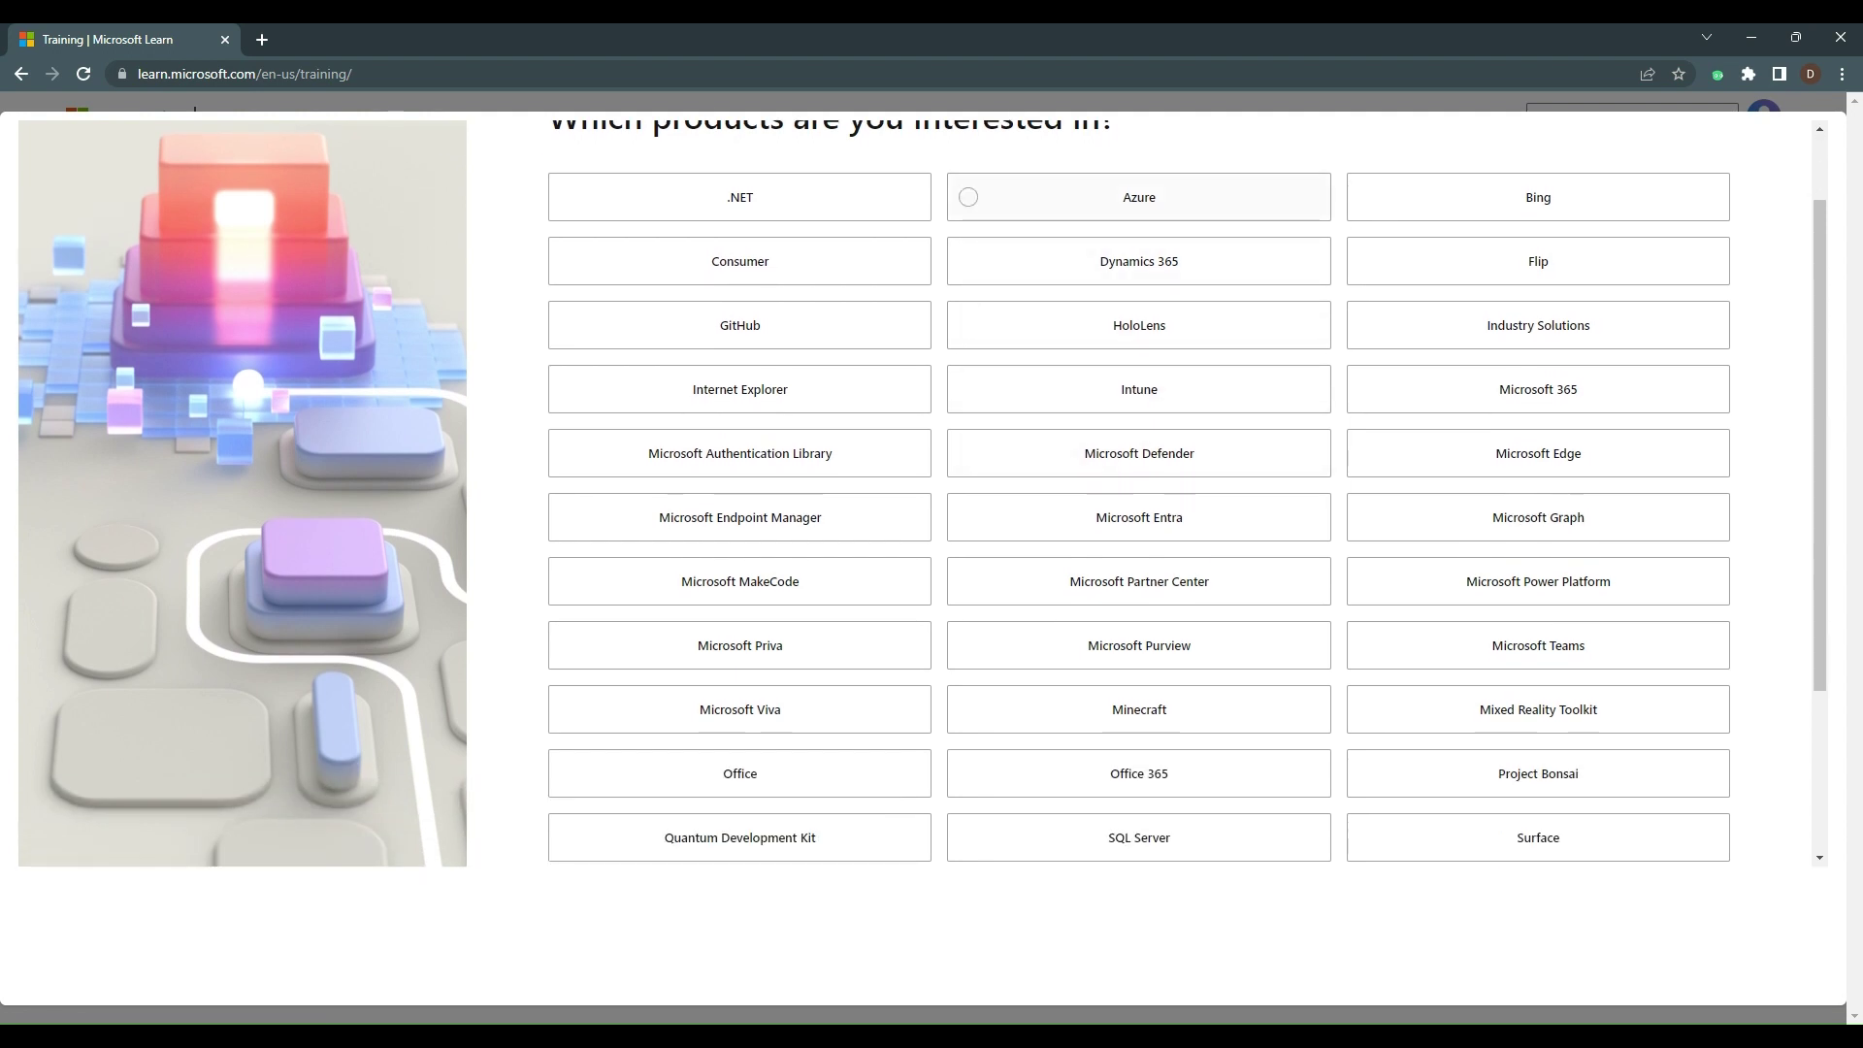
click(1140, 197)
click(1538, 197)
click(1538, 390)
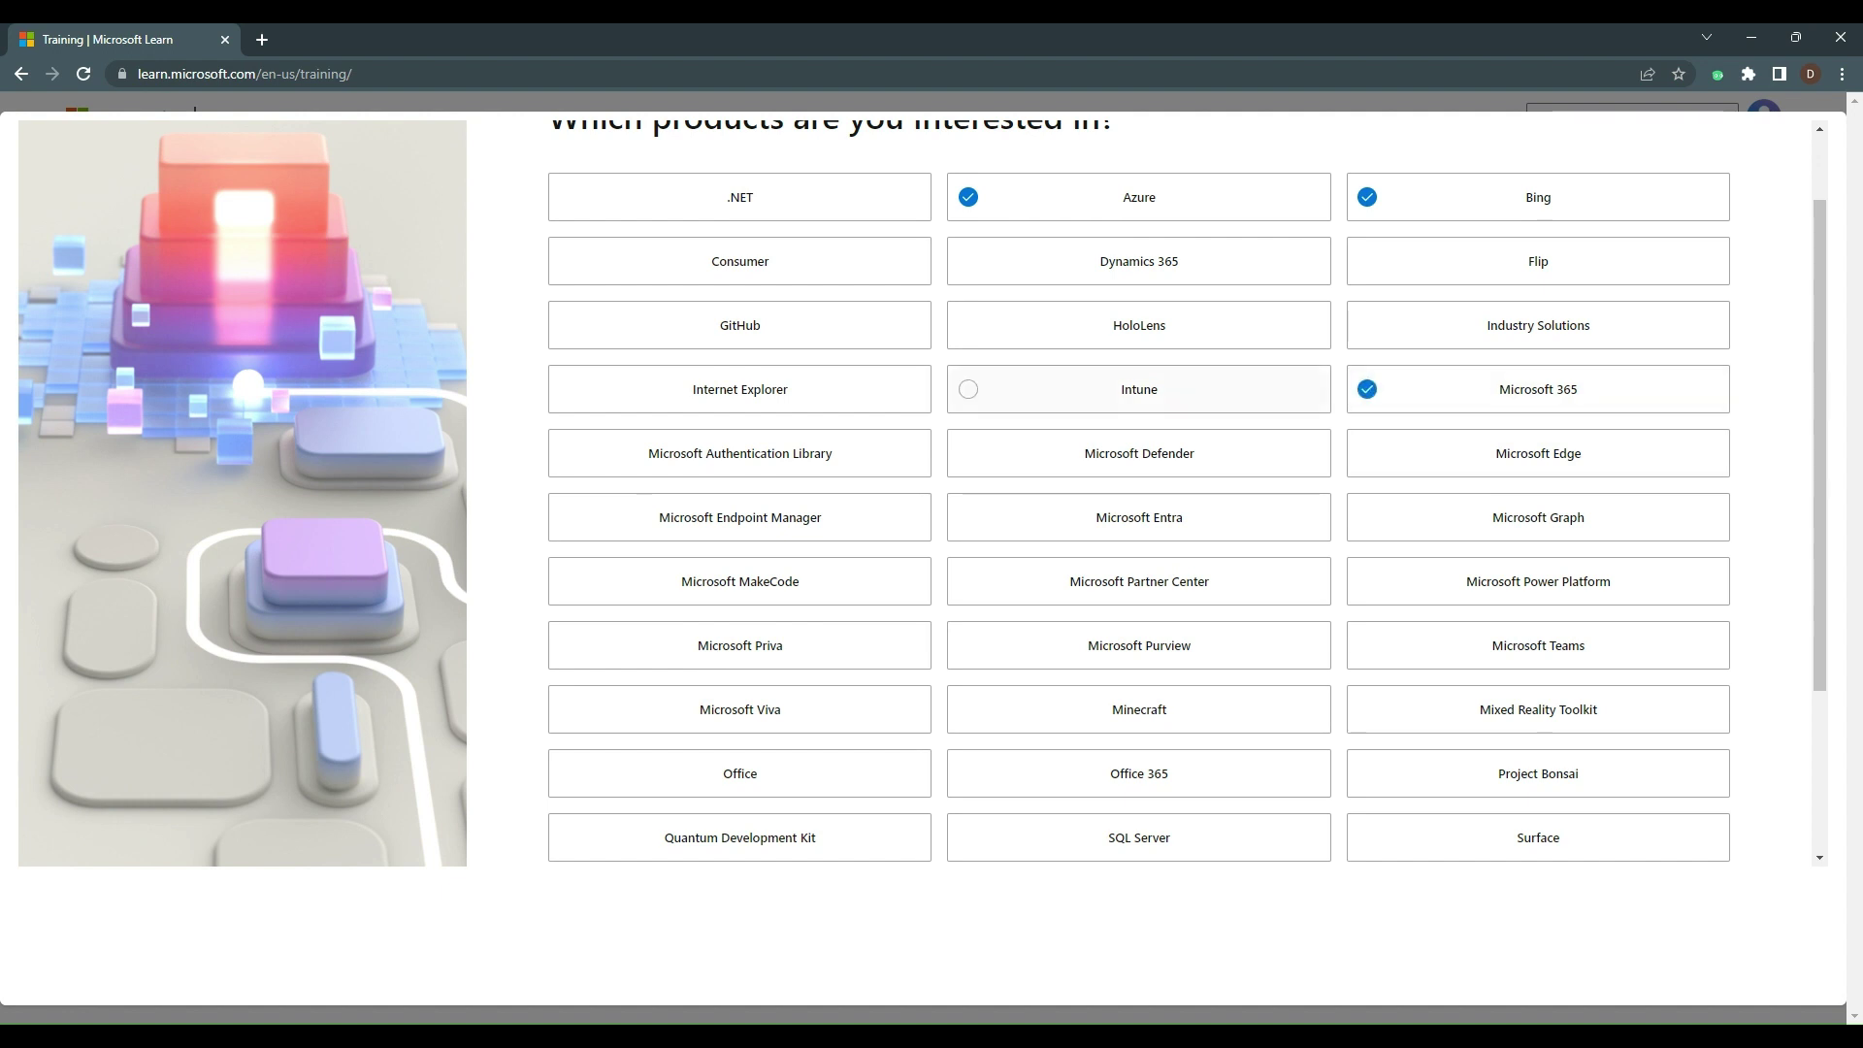
click(1139, 389)
- Add Microsoft Authentication Library, Endpoint Manager, Entra and Graph, then finish the questionnaire
click(740, 453)
click(739, 517)
click(1140, 518)
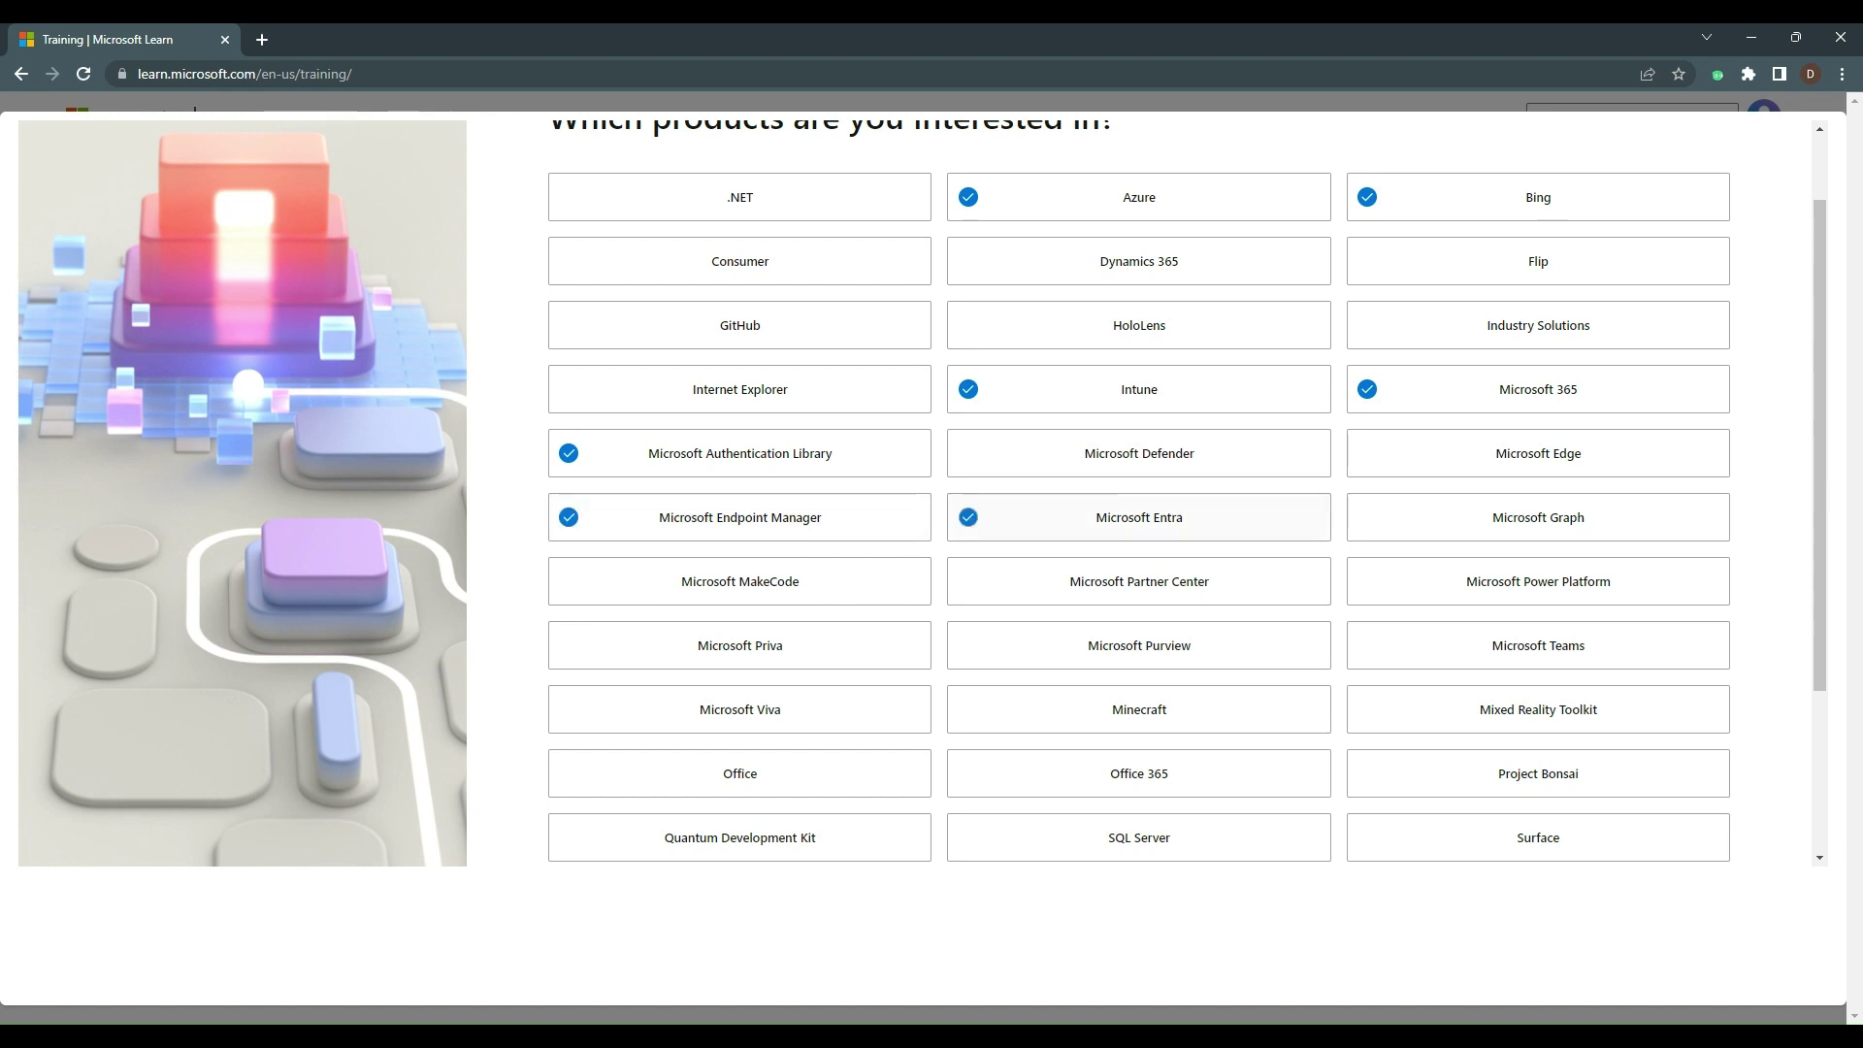
click(1538, 517)
scroll(740, 776, down, 1)
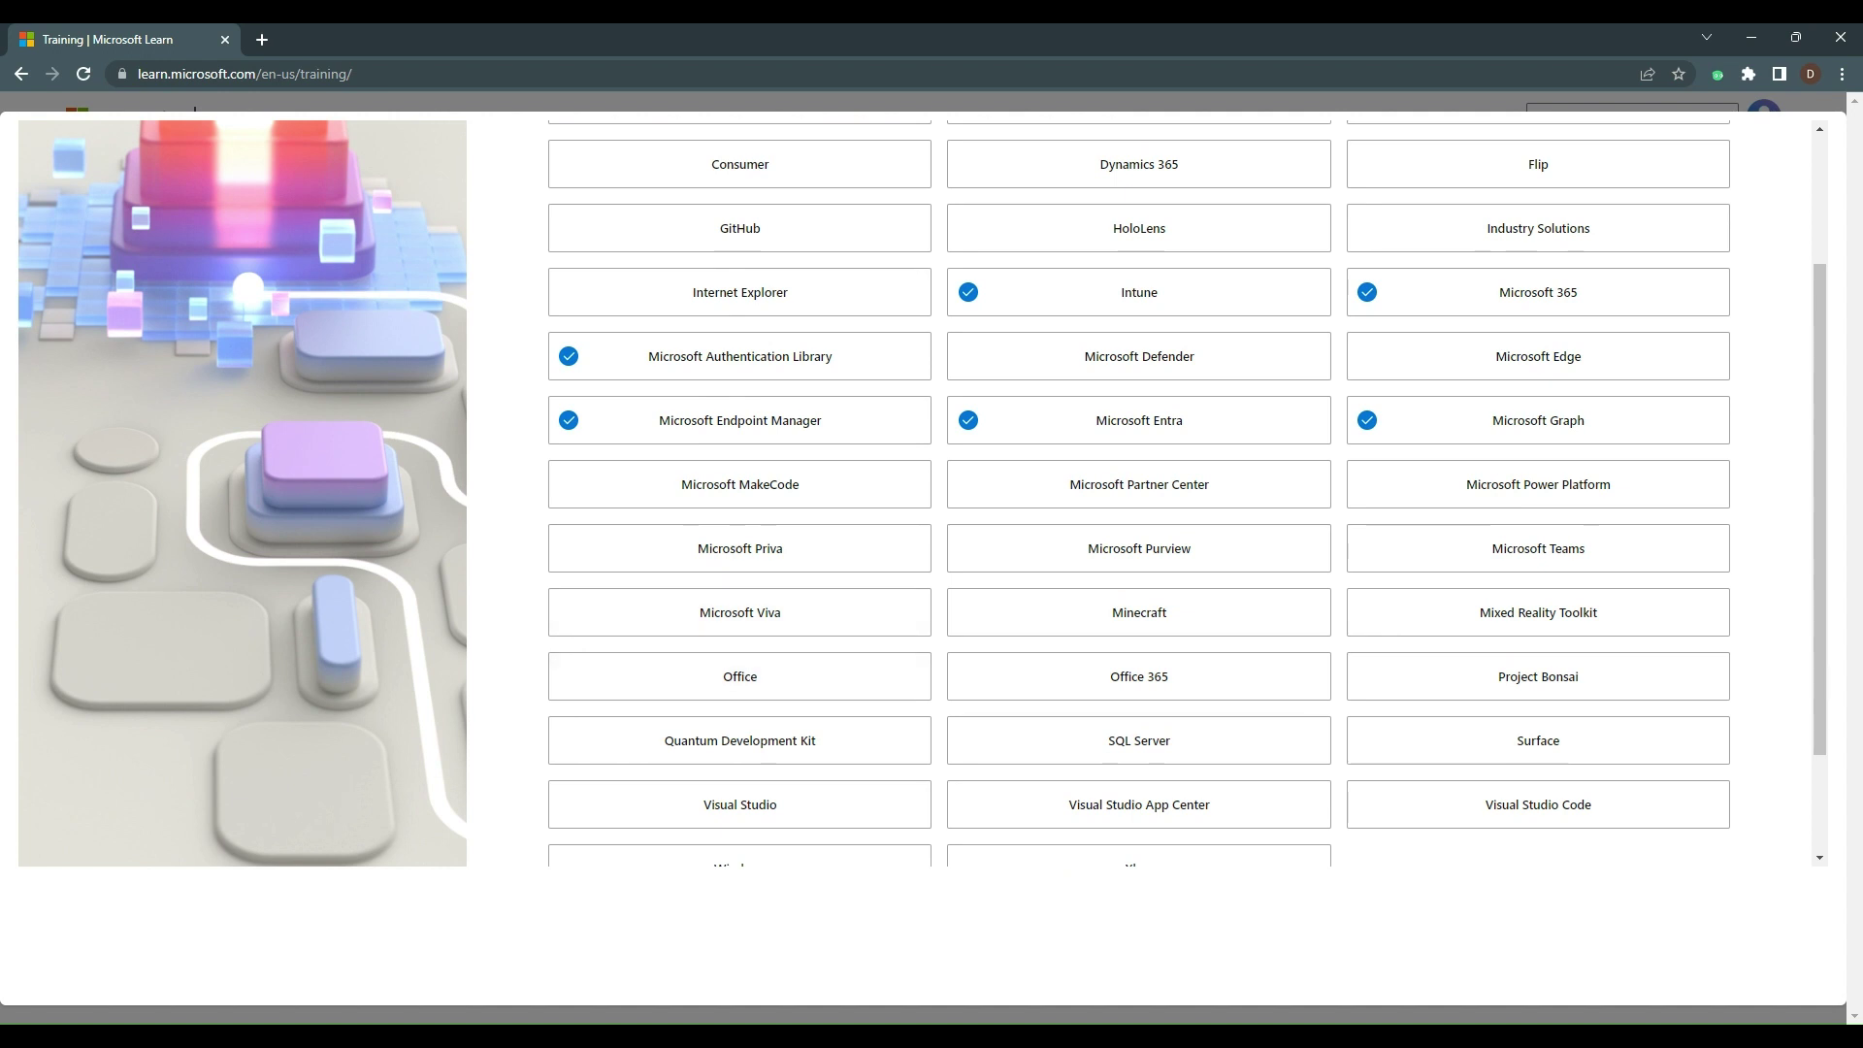
scroll(1538, 524, up, 2)
scroll(1538, 524, down, 3)
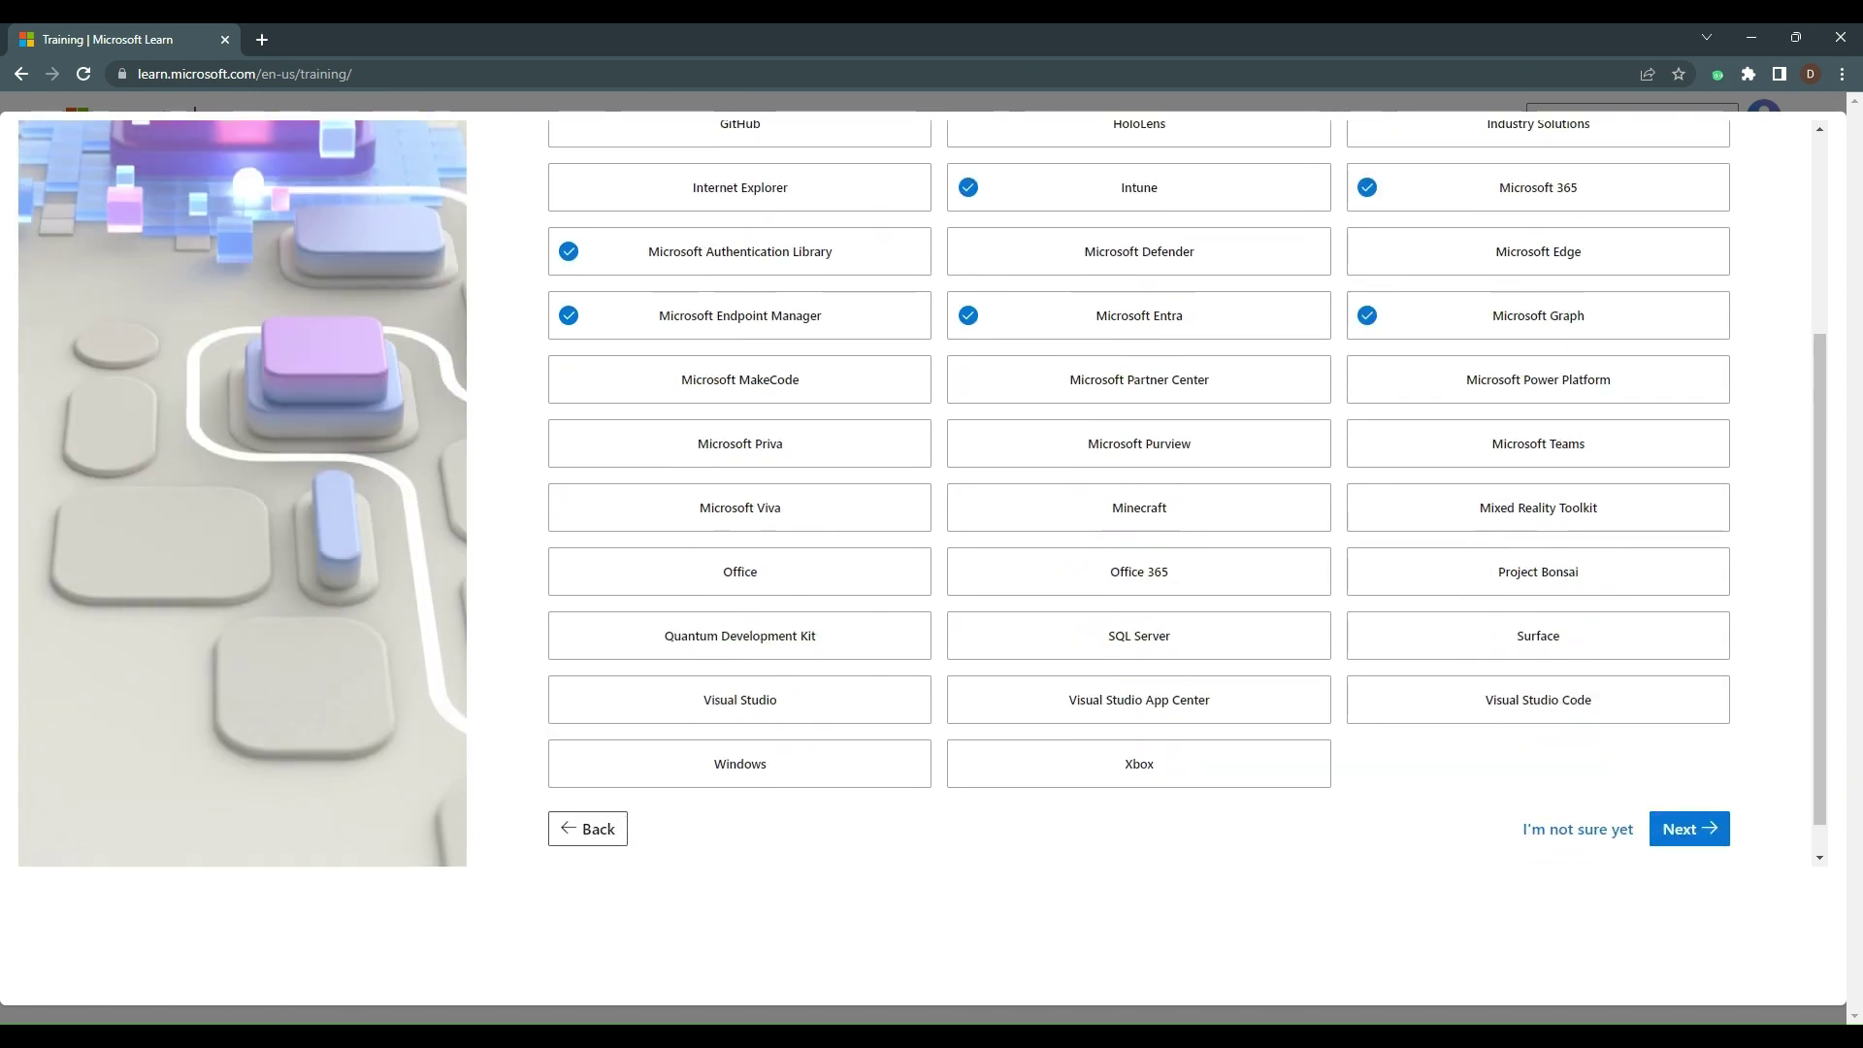
click(1690, 791)
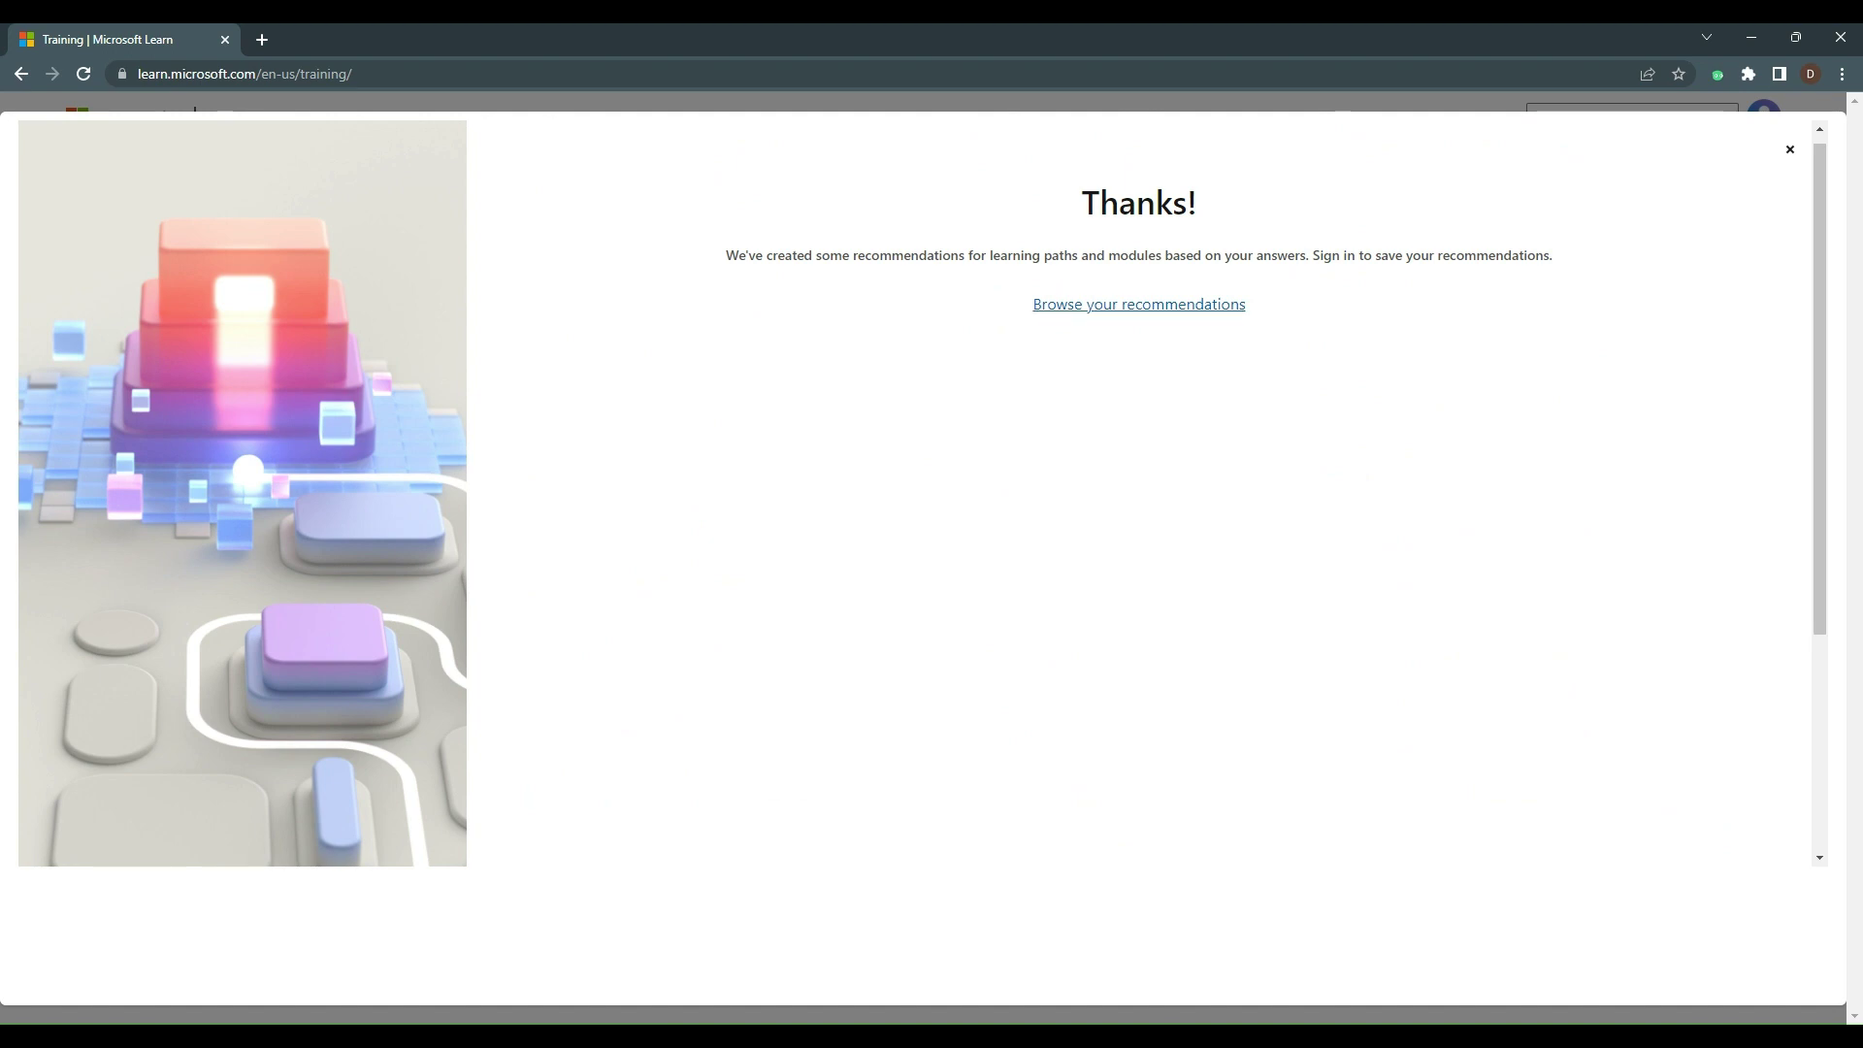
- Dismiss the Thanks message and review the two Entra modules under 'We think you might like these'
click(1140, 304)
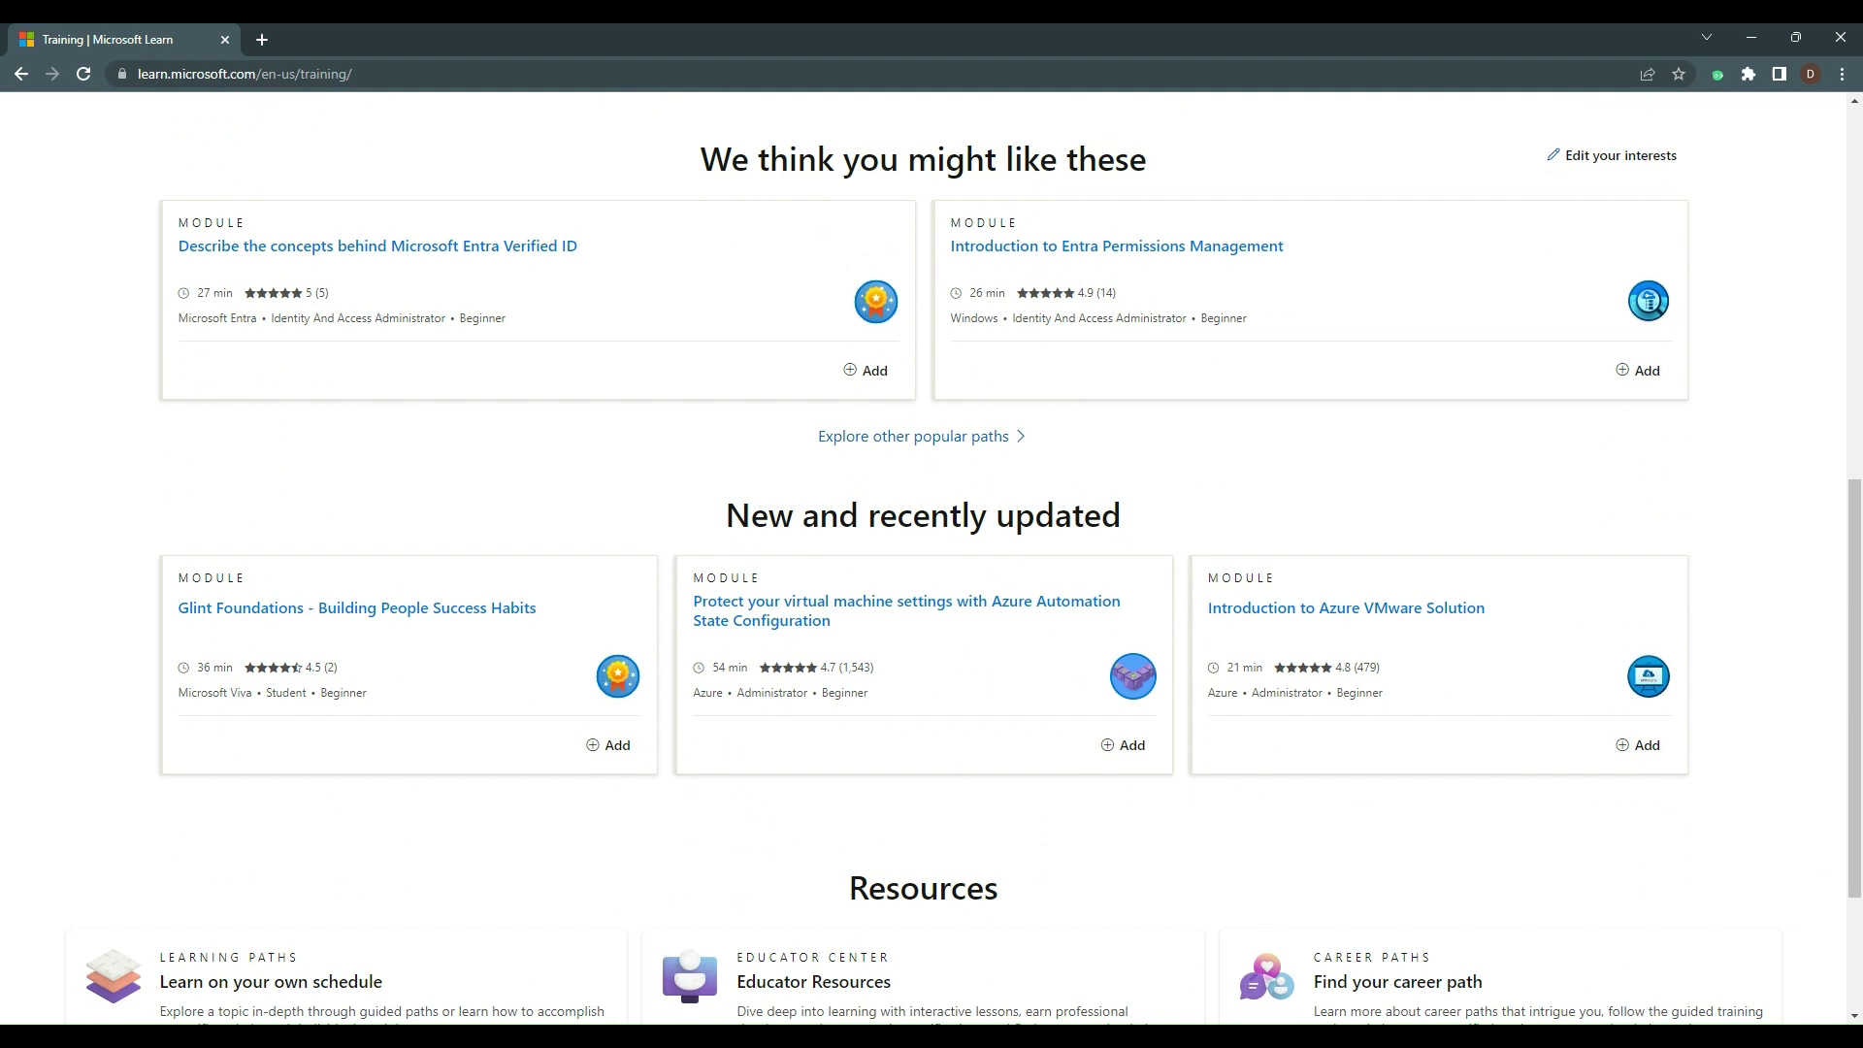
scroll(932, 558, up, 5)
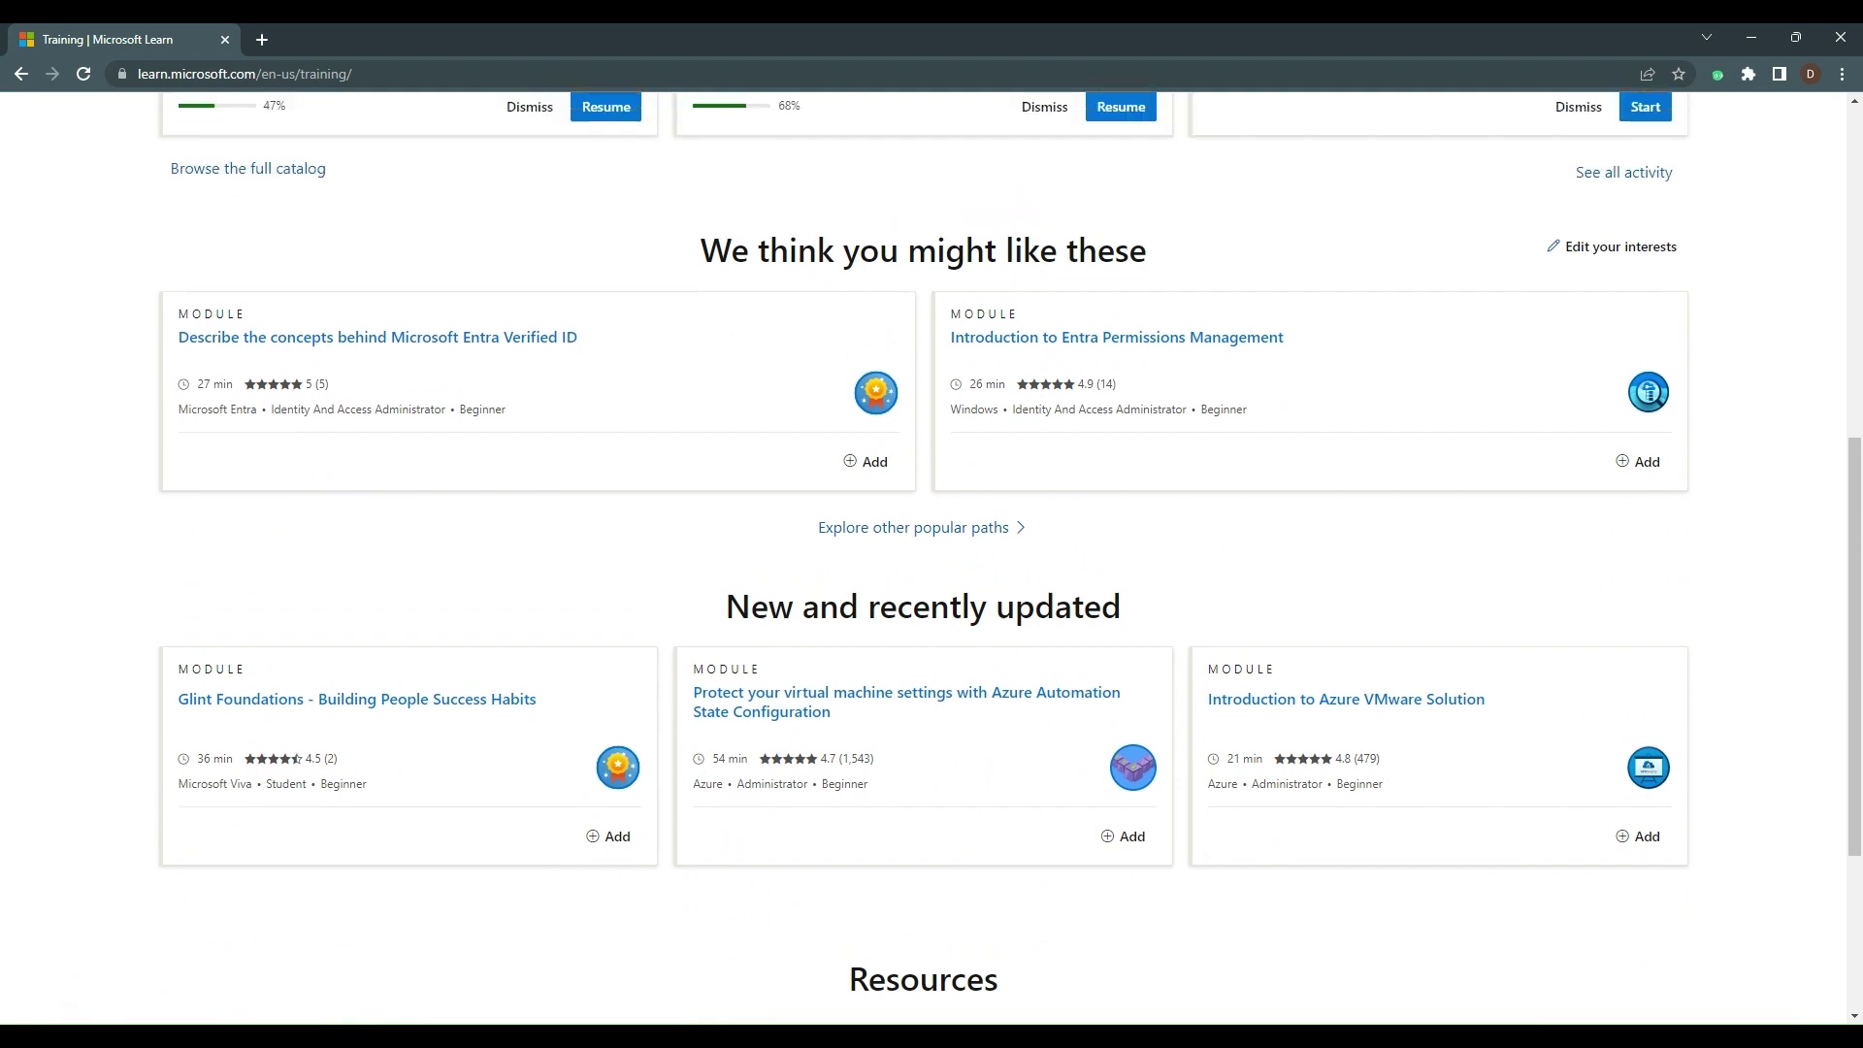
scroll(931, 558, down, 4)
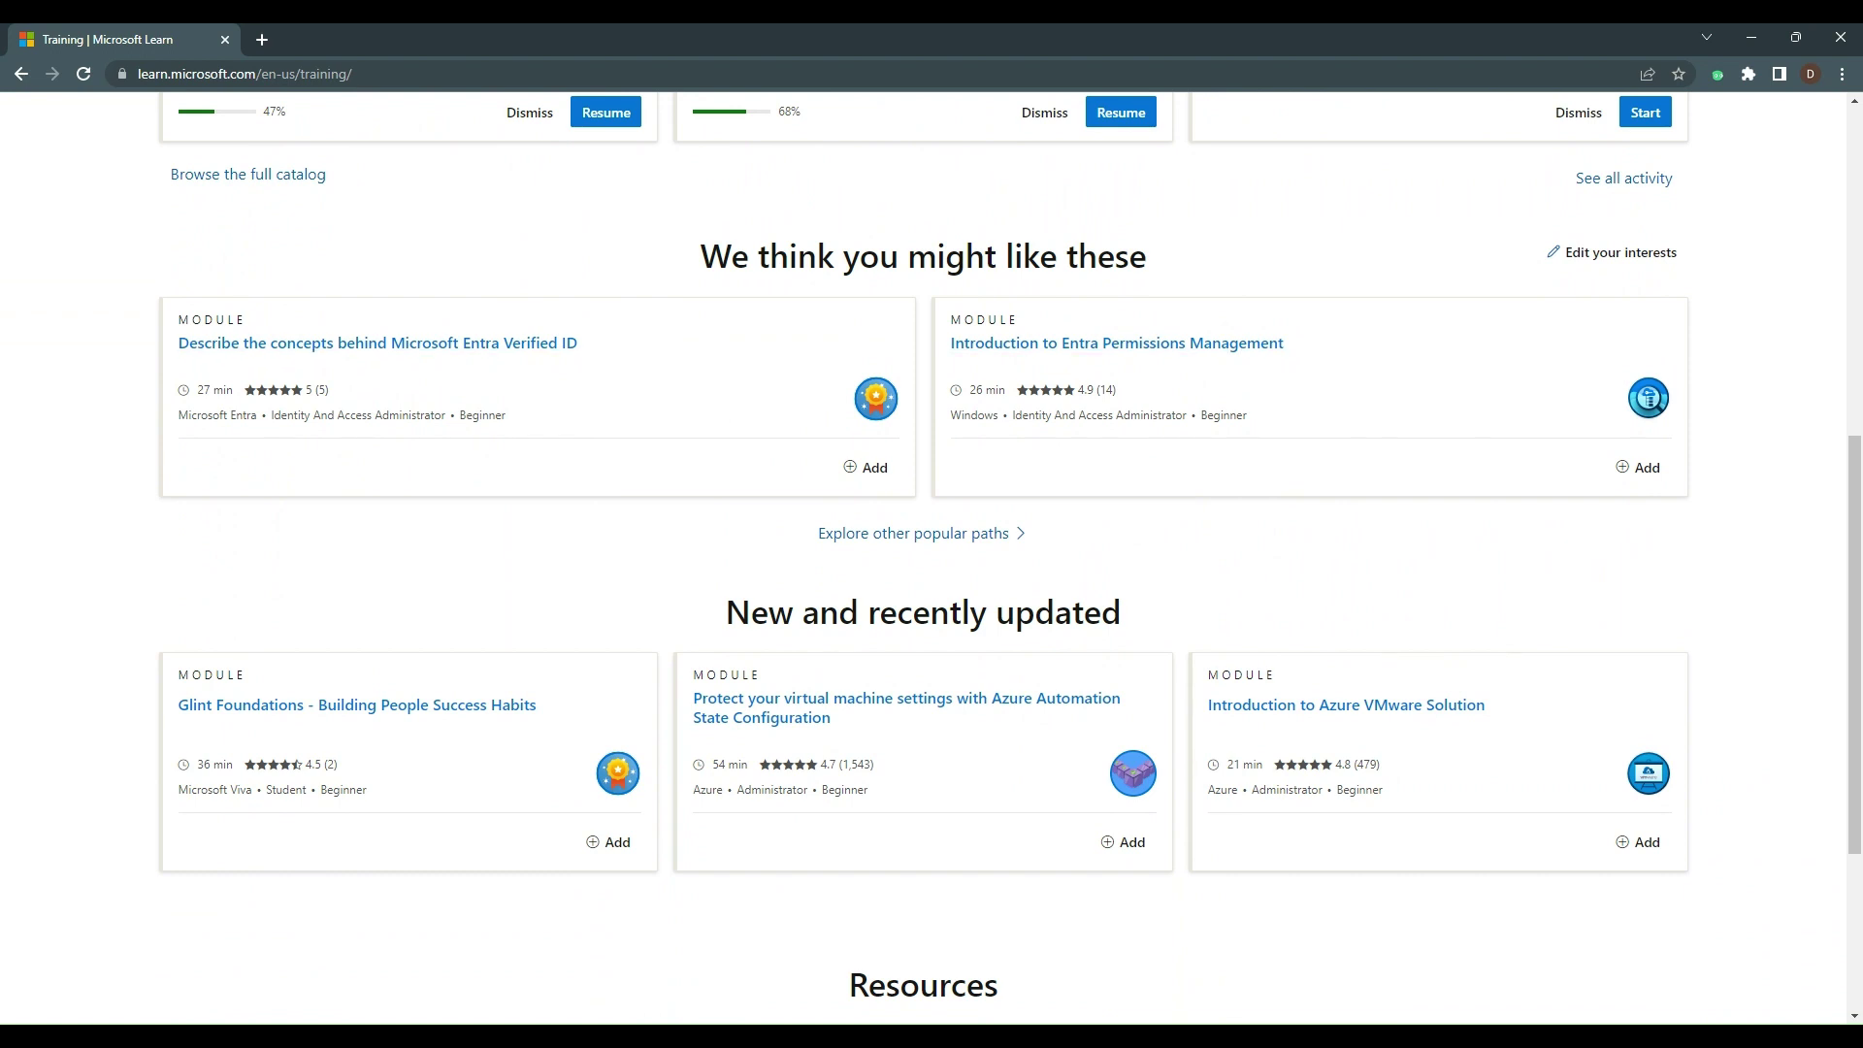
scroll(357, 608, down, 1)
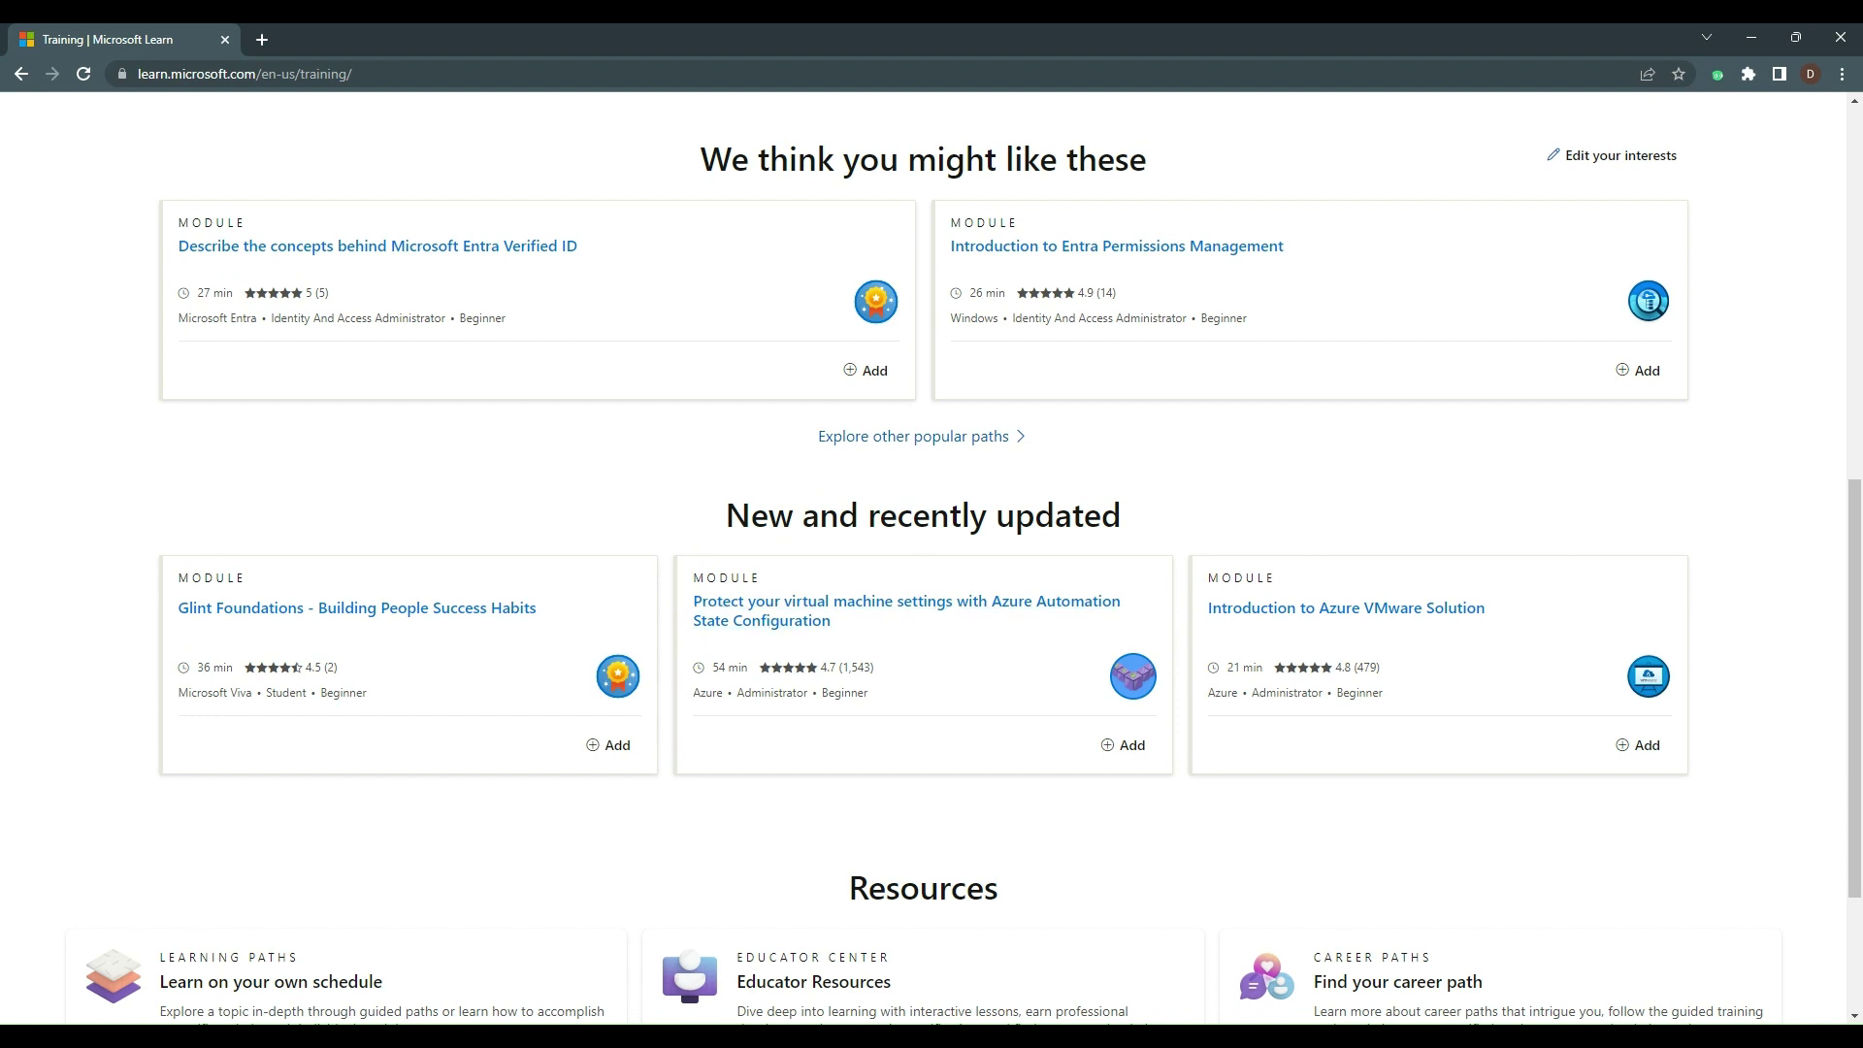
scroll(932, 558, down, 2)
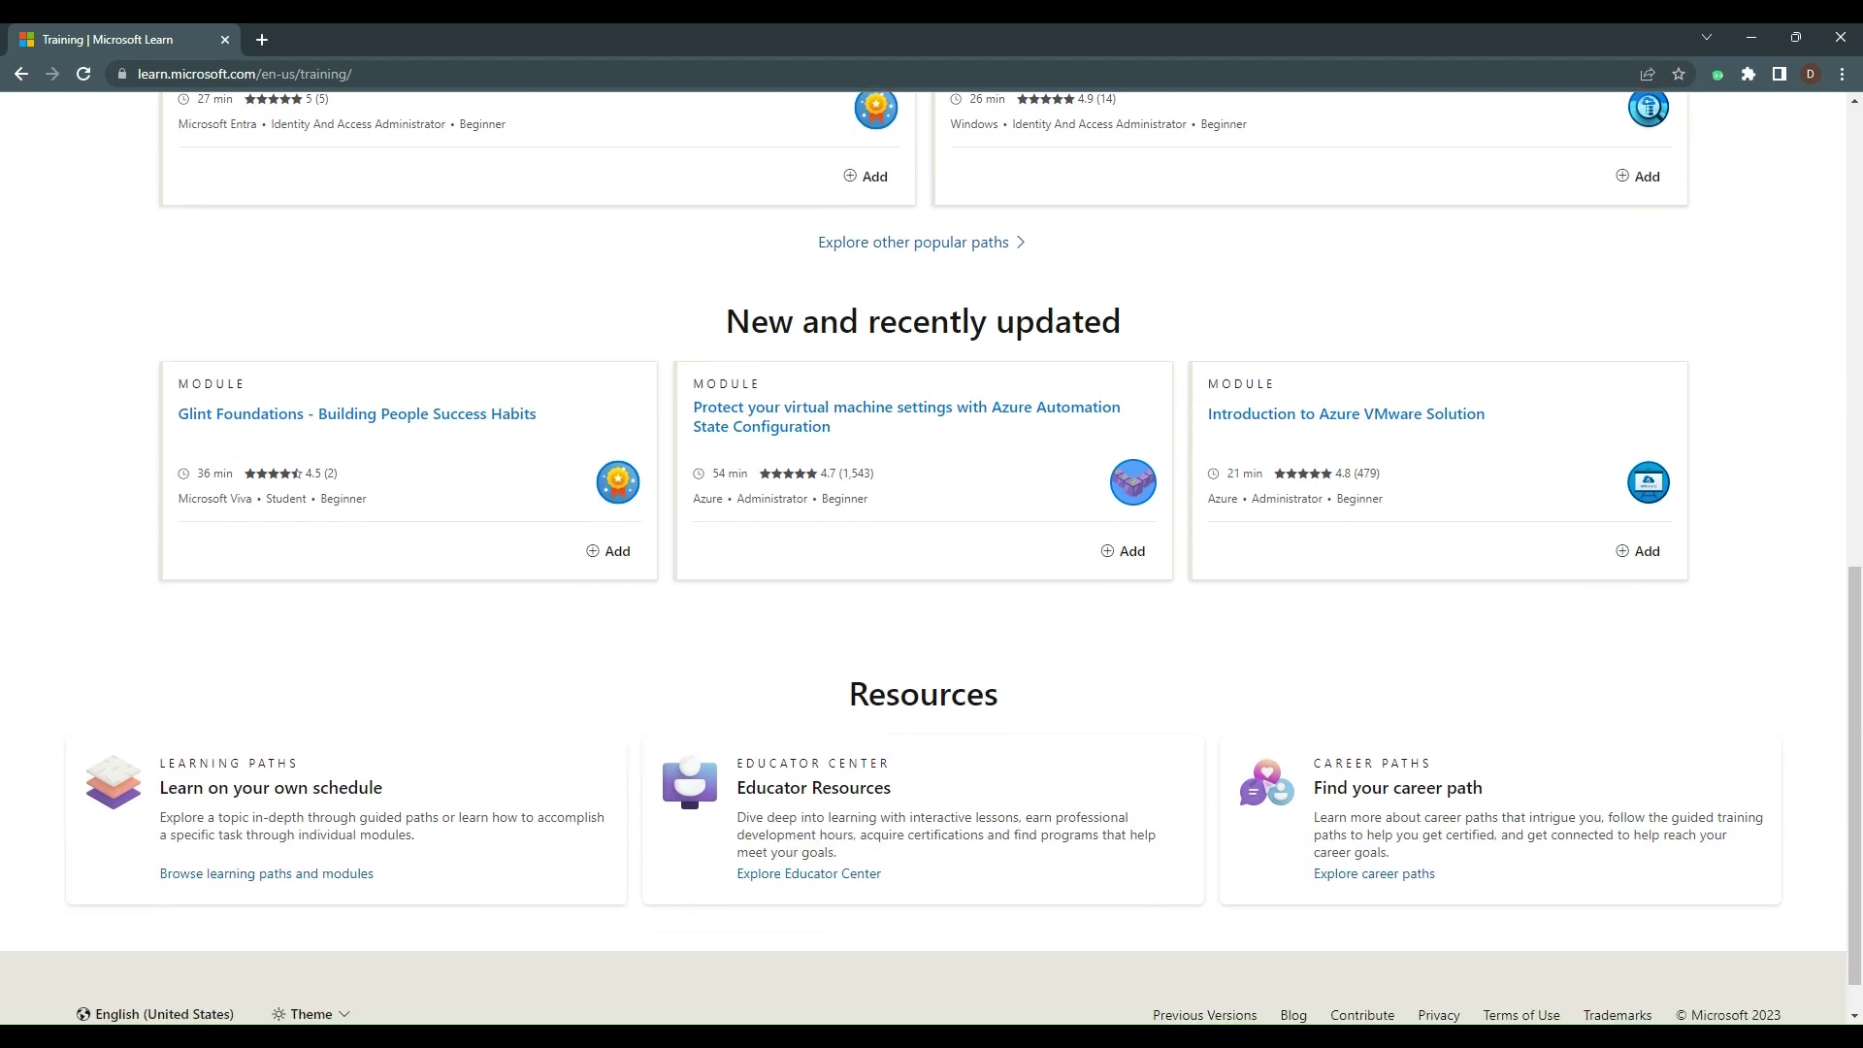
scroll(932, 558, up, 10)
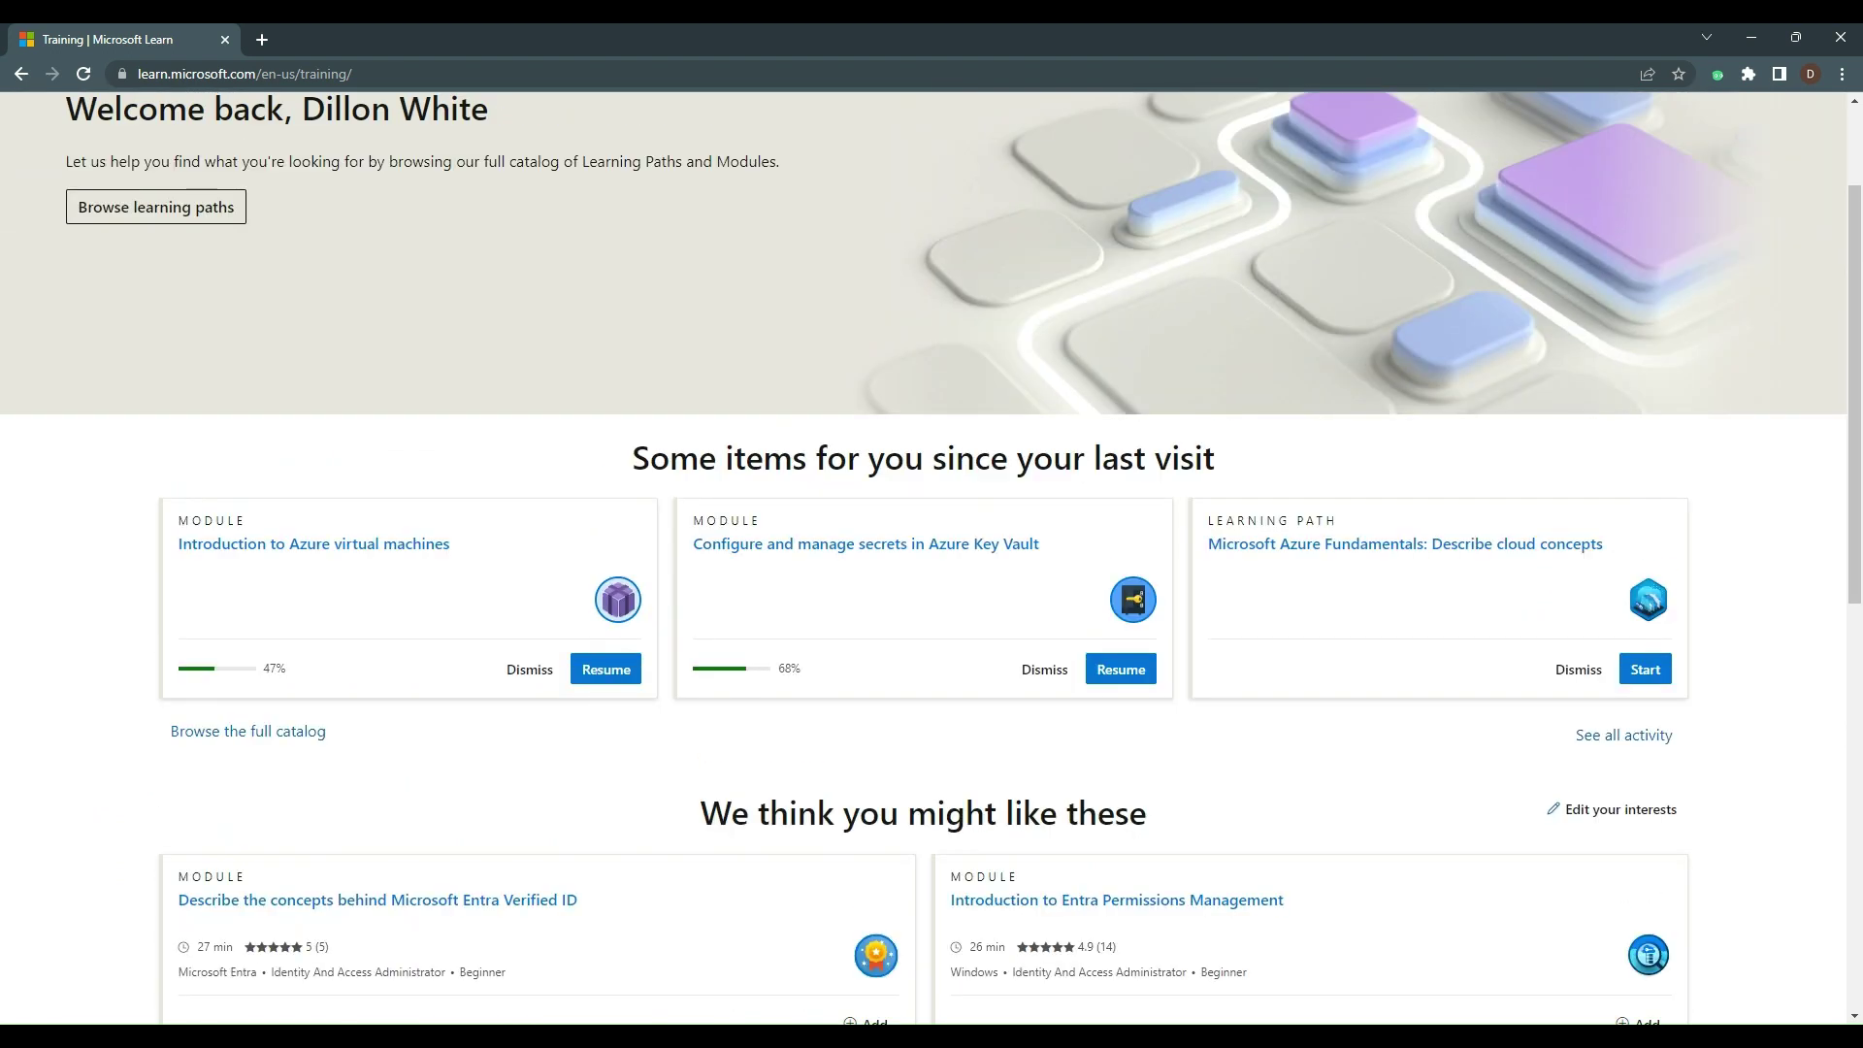
scroll(932, 558, down, 2)
scroll(922, 825, down, 1)
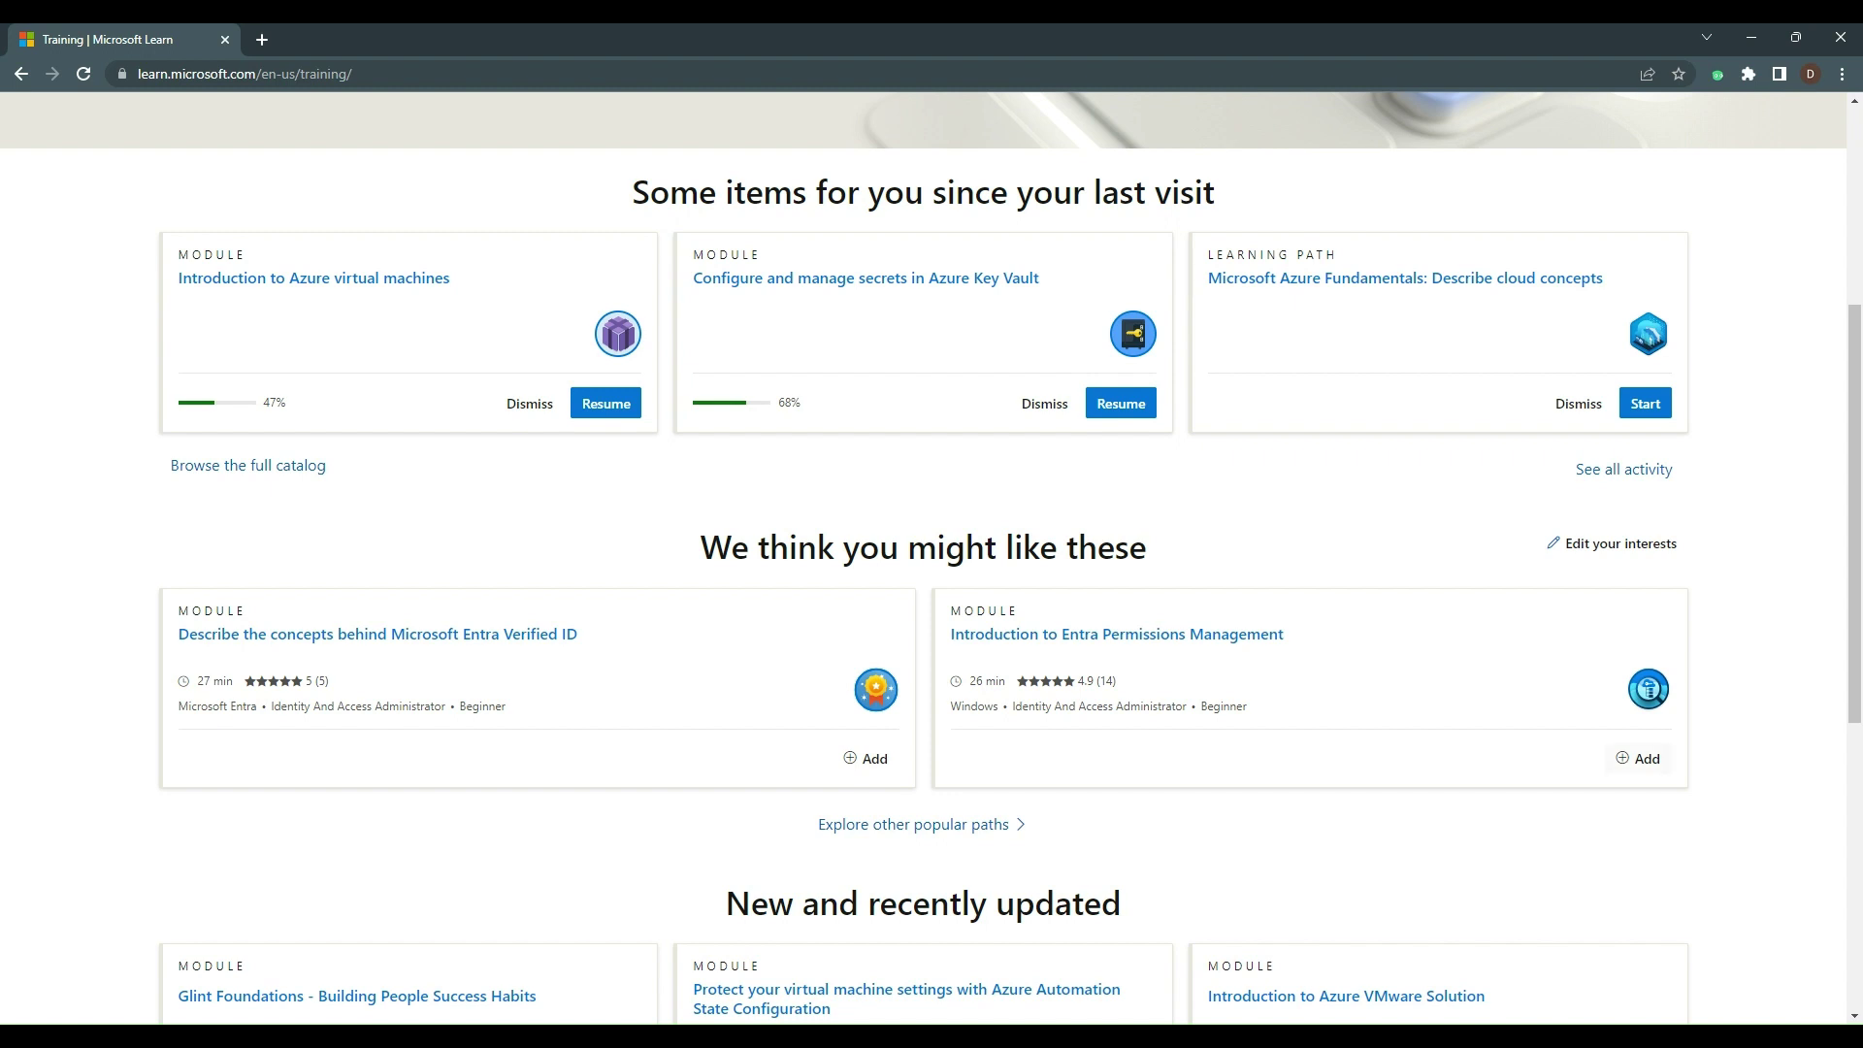
- Create a new collection titled with the user's name plus 'Entra Journey' for the Entra Permissions Management module
click(1641, 758)
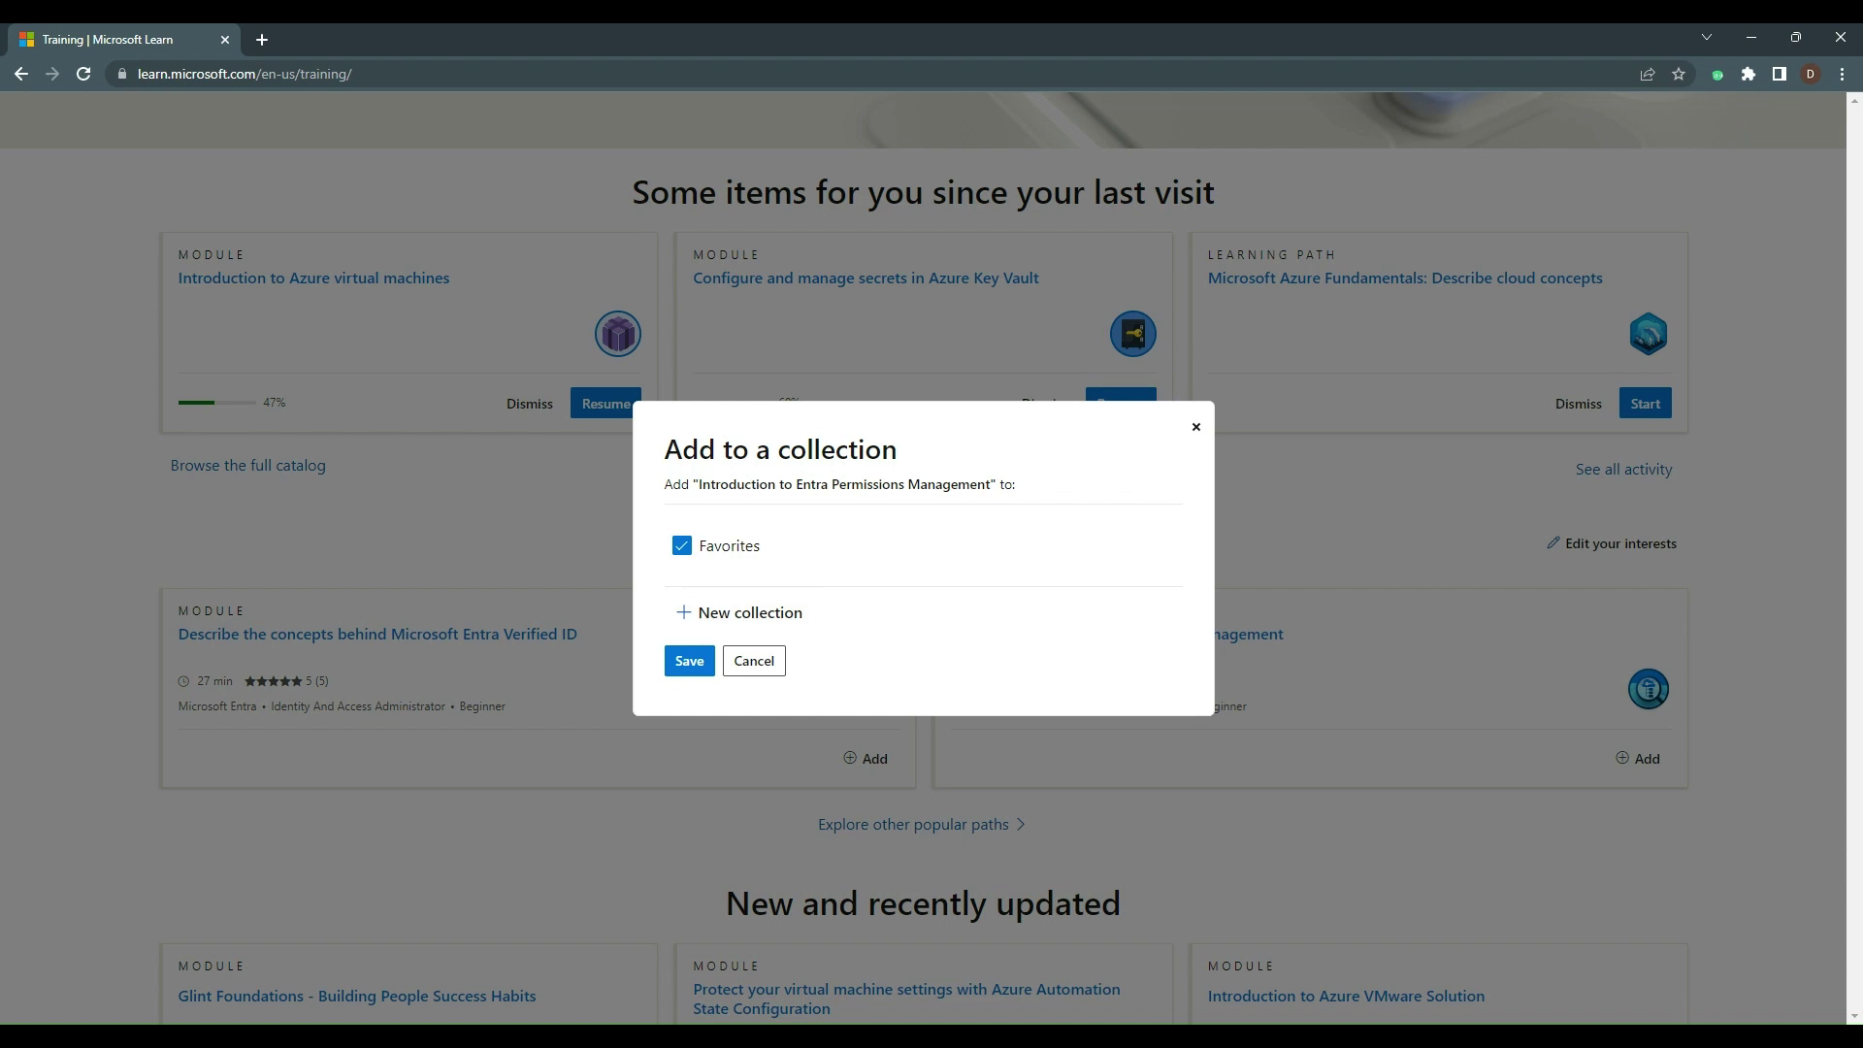
click(750, 612)
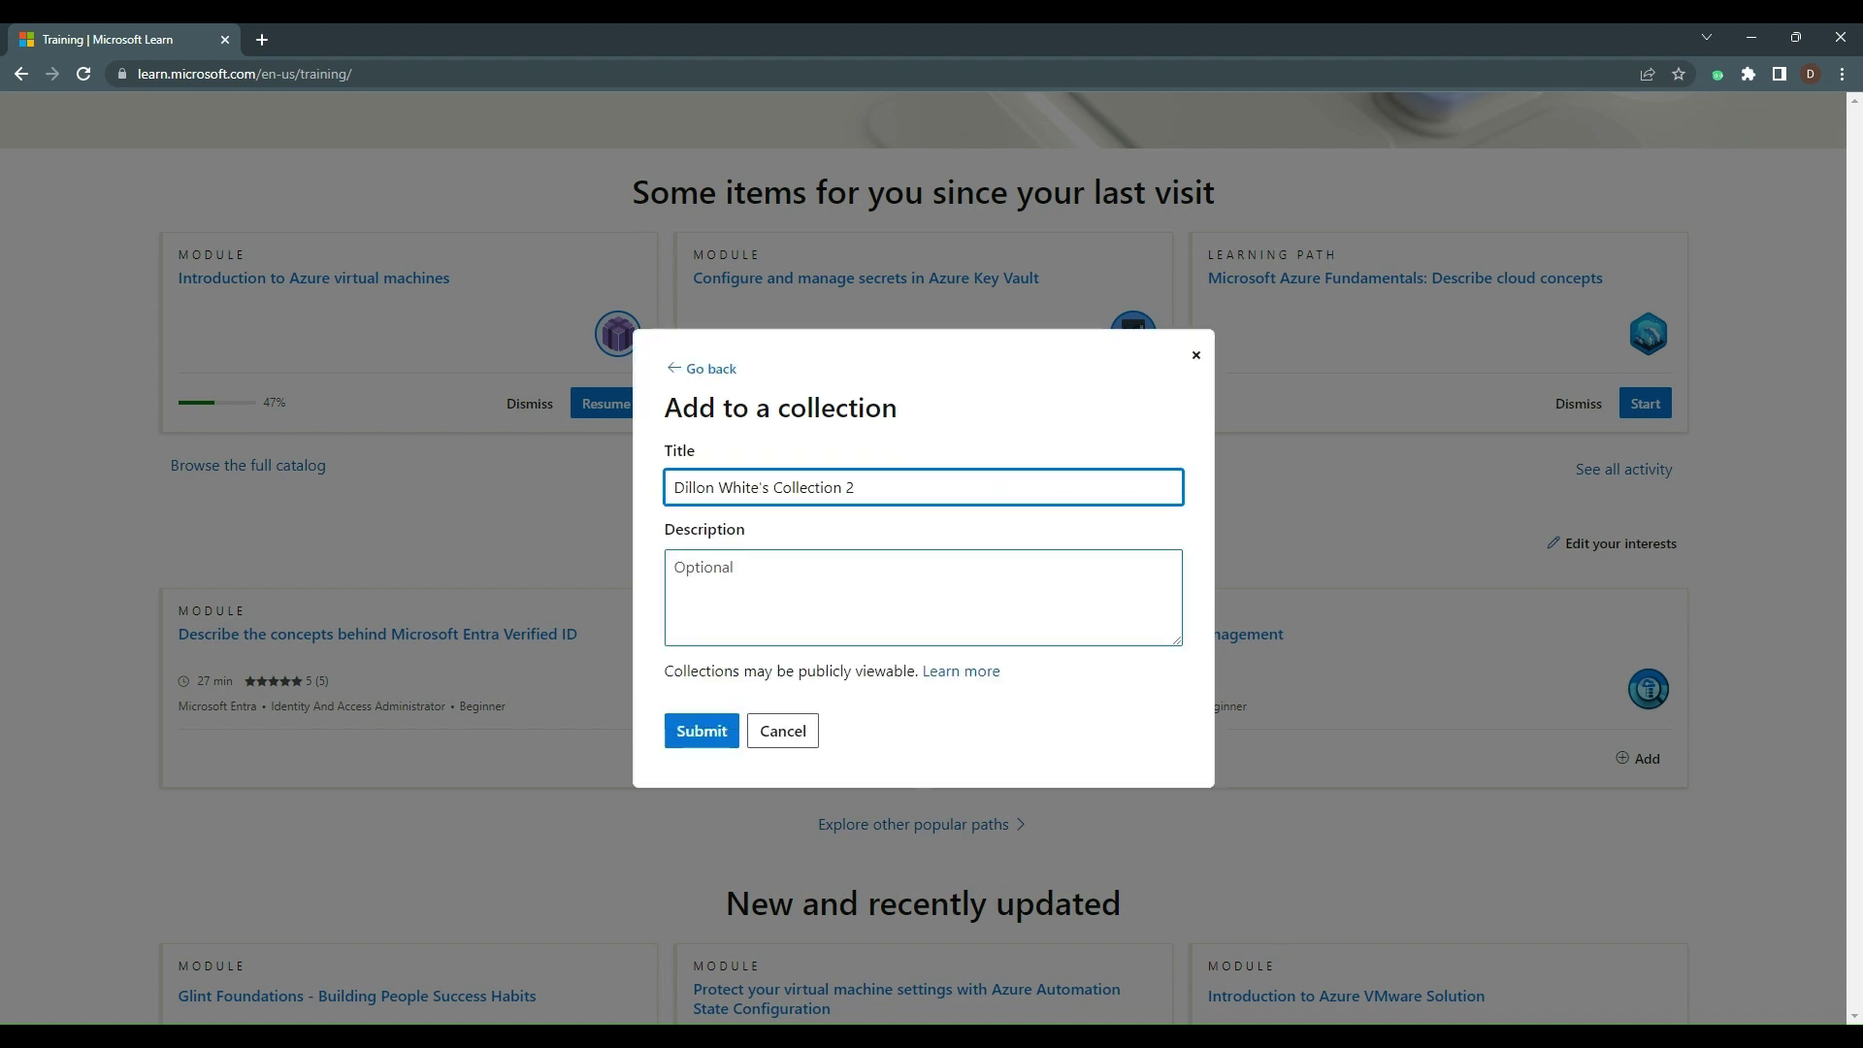
key(shift+Left)
key(shift+Left)
key(shift+Left)
key(shift+Left)
key(shift+Left)
key(shift+Left)
key(shift+Left)
key(shift+Left)
key(shift+Left)
key(shift+Left)
key(shift+Left)
key(shift+Left)
key(shift+Left)
key(shift+Left)
key(shift+Left)
key(shift+Left)
key(shift+Left)
key(shift+Left)
key(shift+Left)
key(shift+Left)
text(Di)
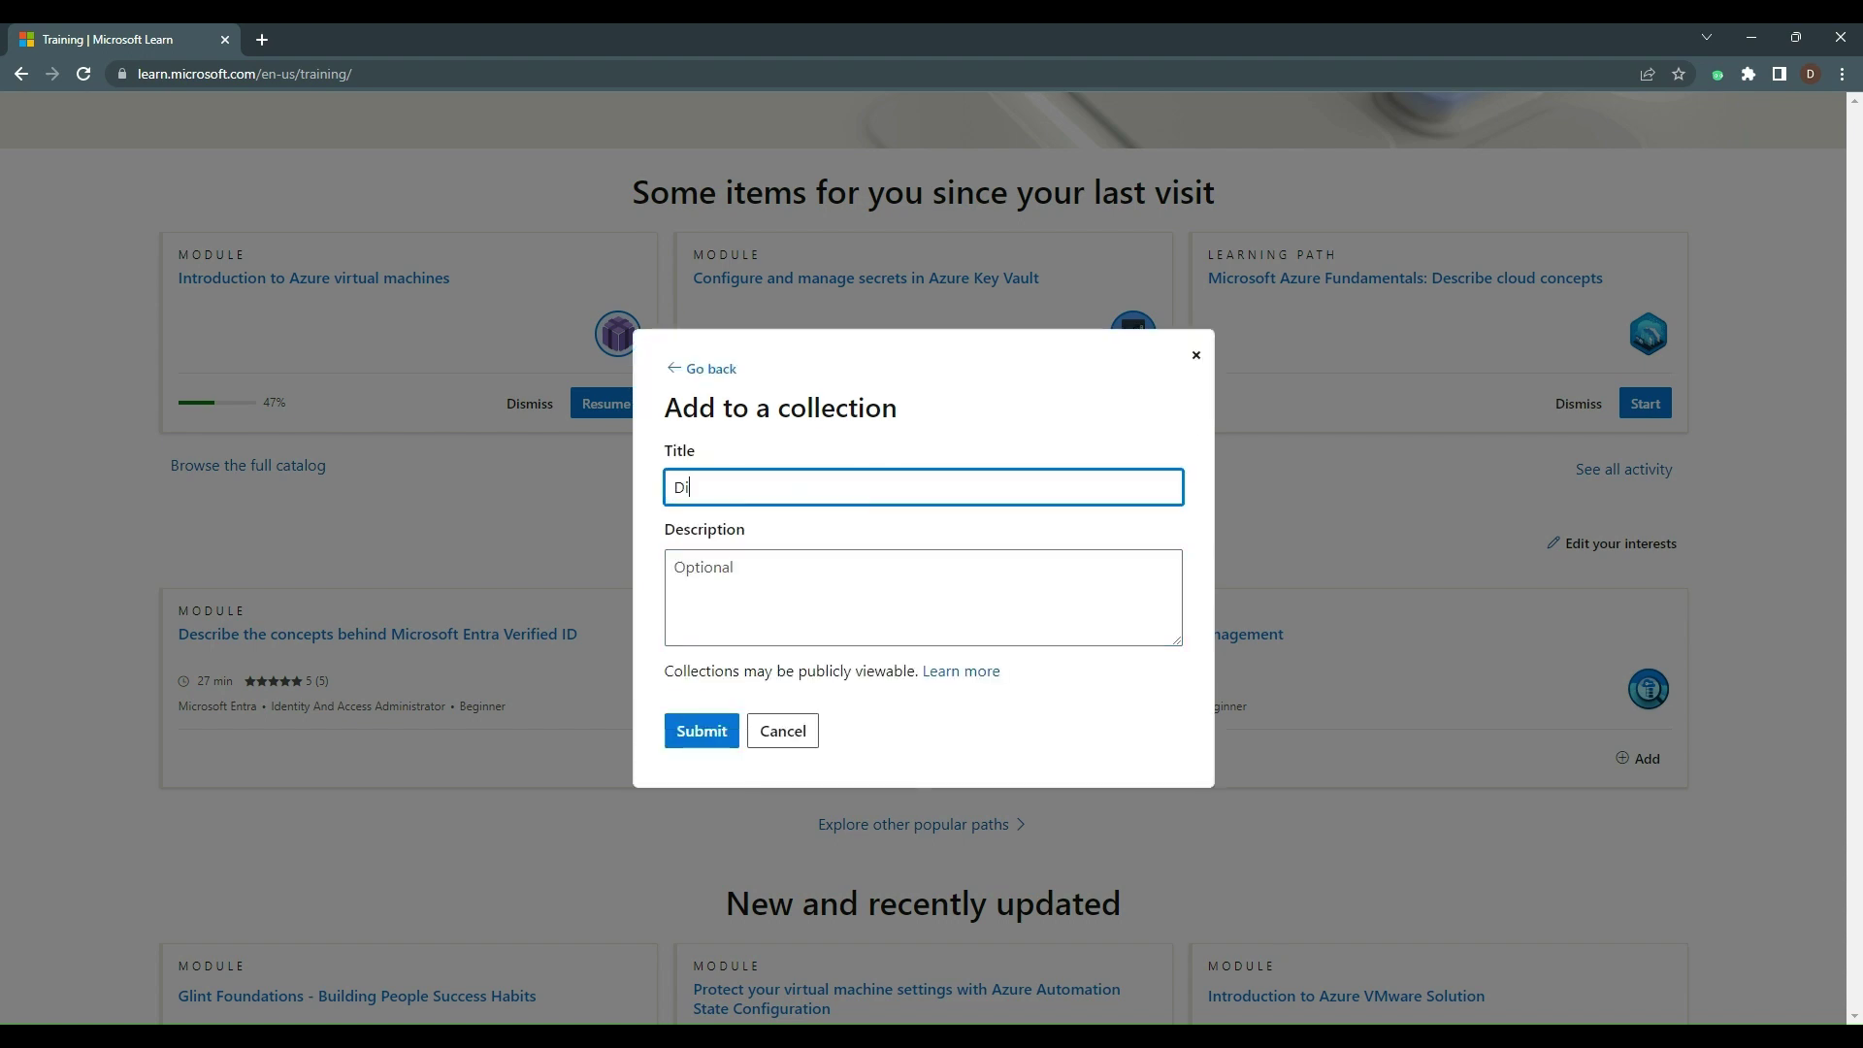
text(llon's Entra Jp)
key(BackSpace)
text(ourney)
key(Return)
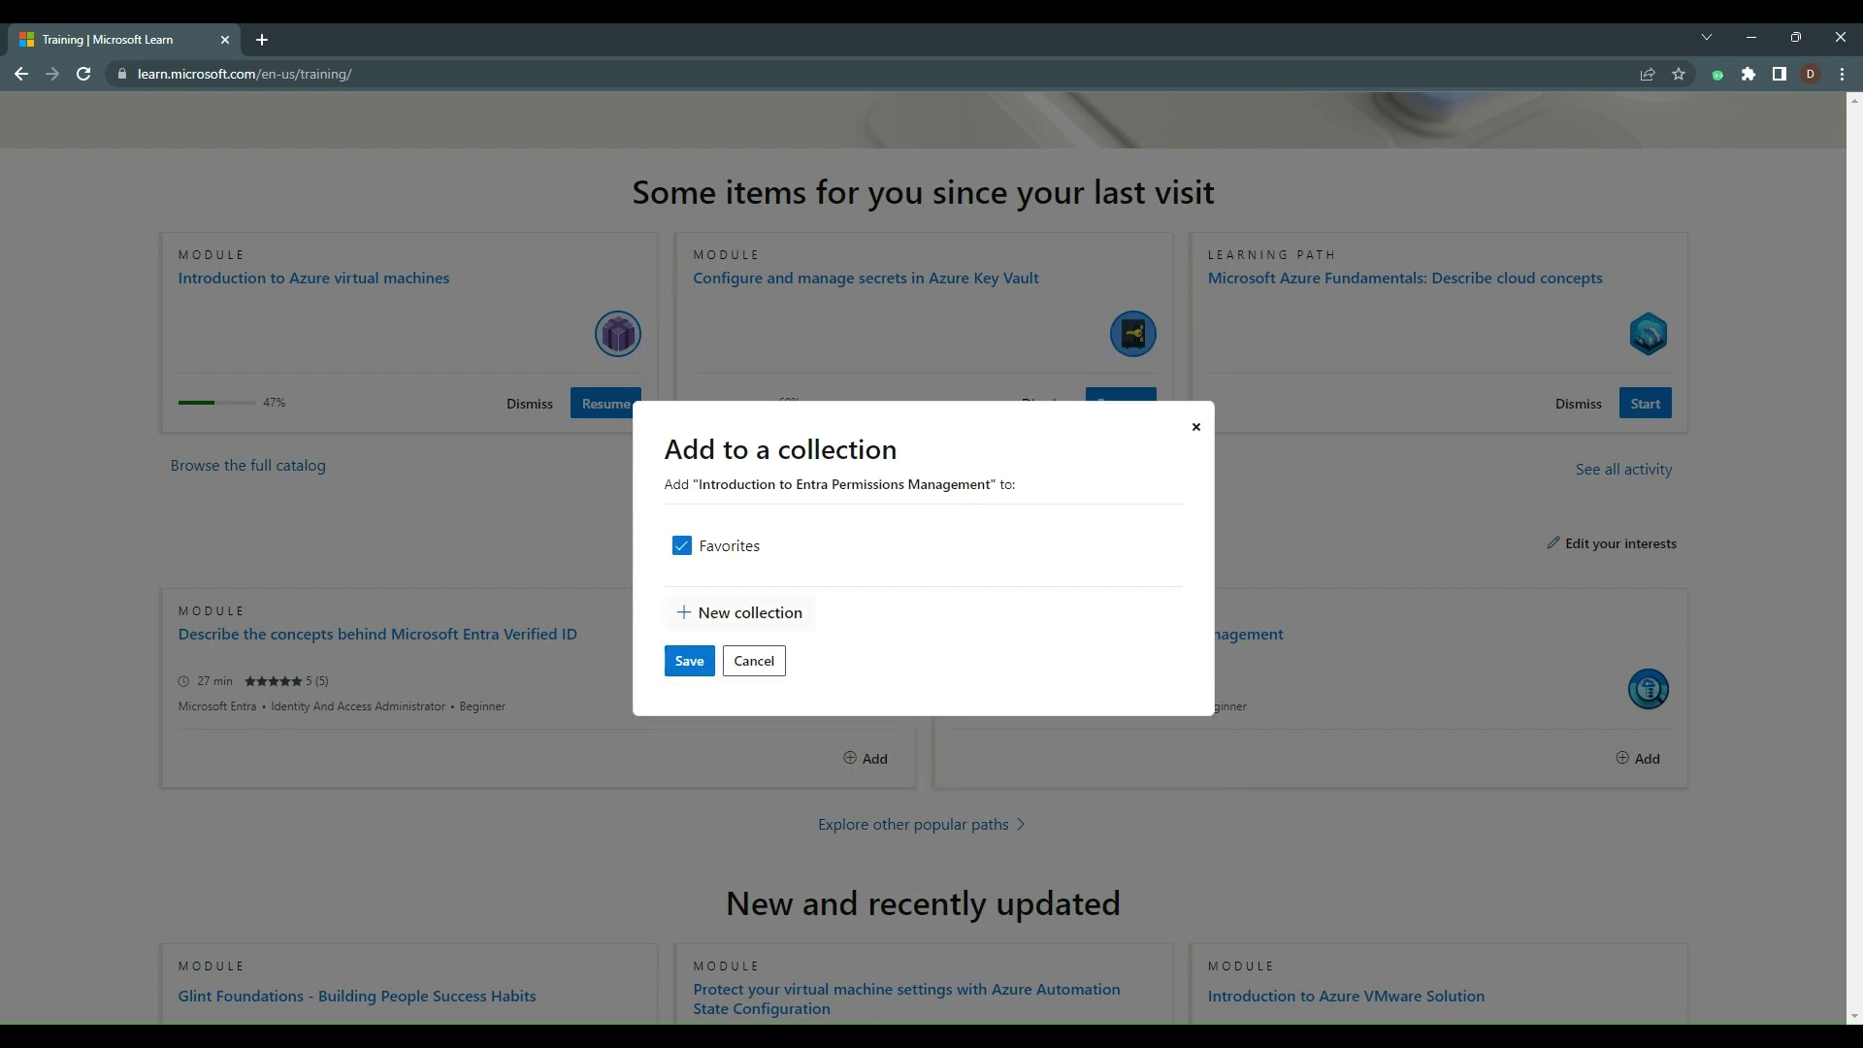
- Uncheck Favorites and save the module into the new Entra Journey collection
key(space)
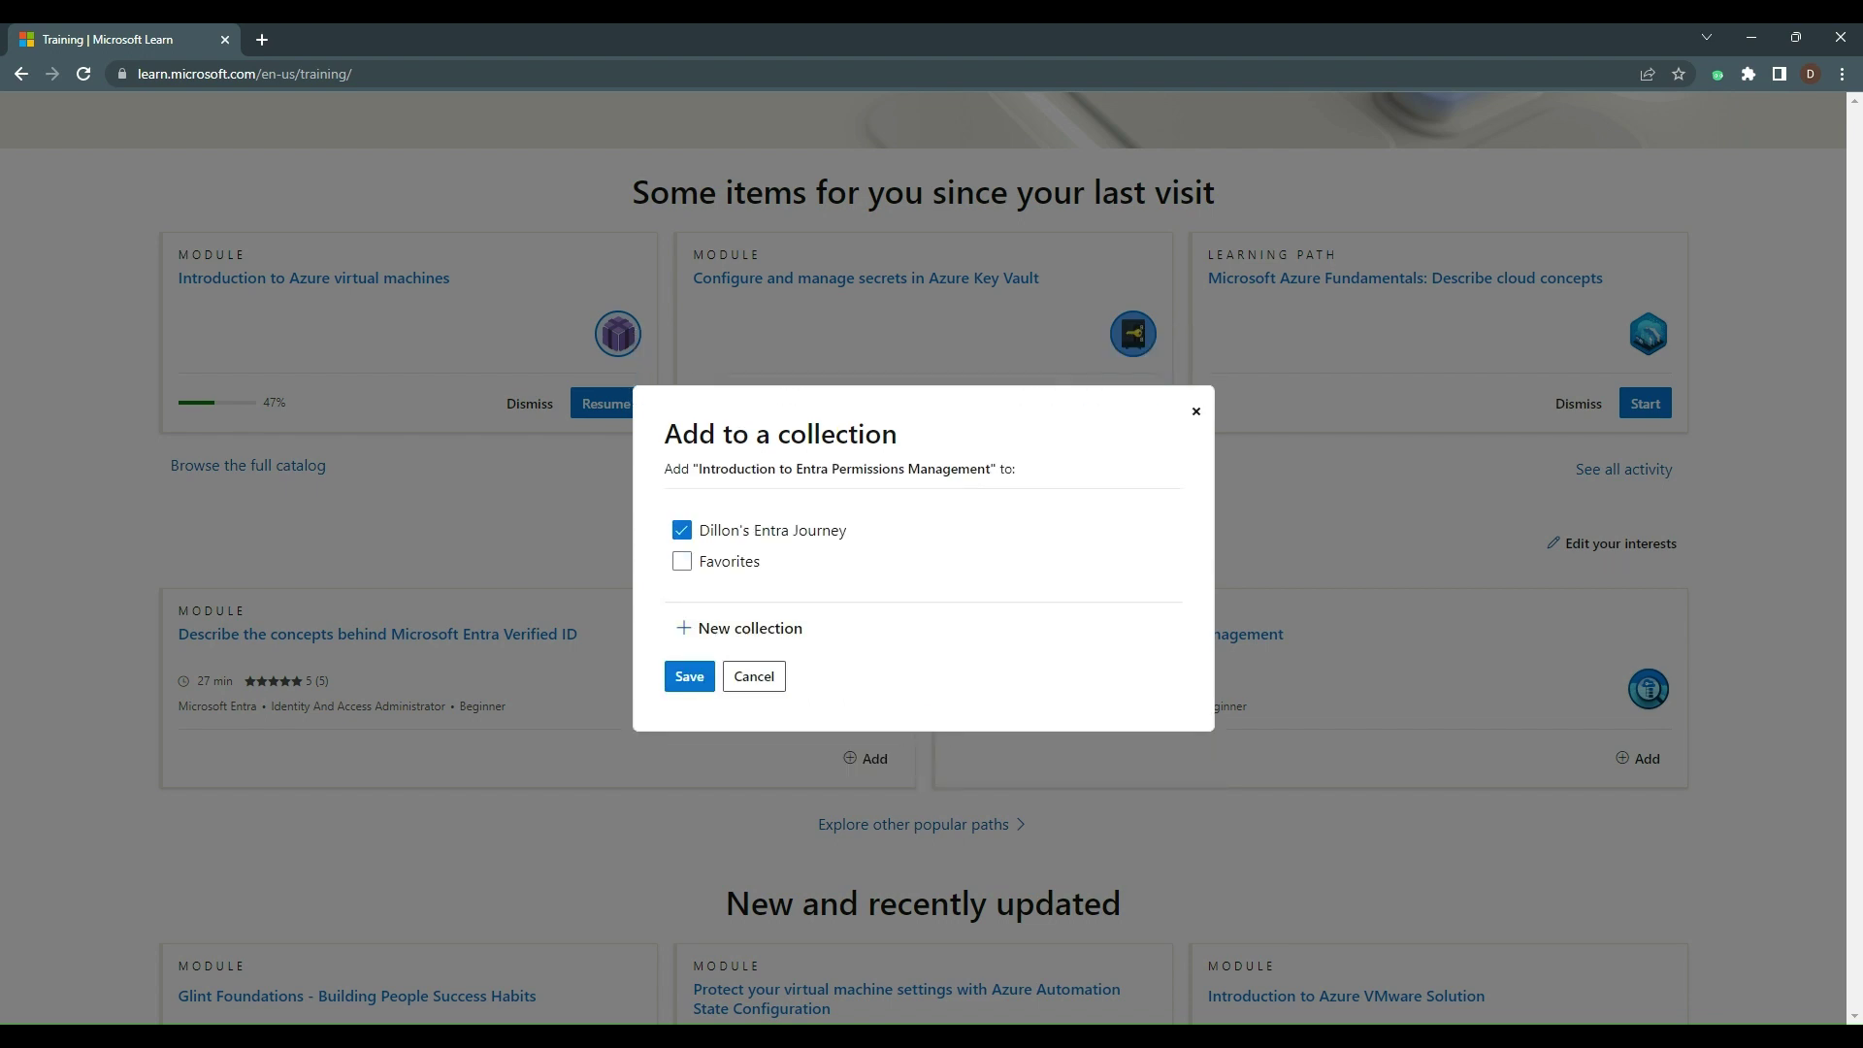
key(Return)
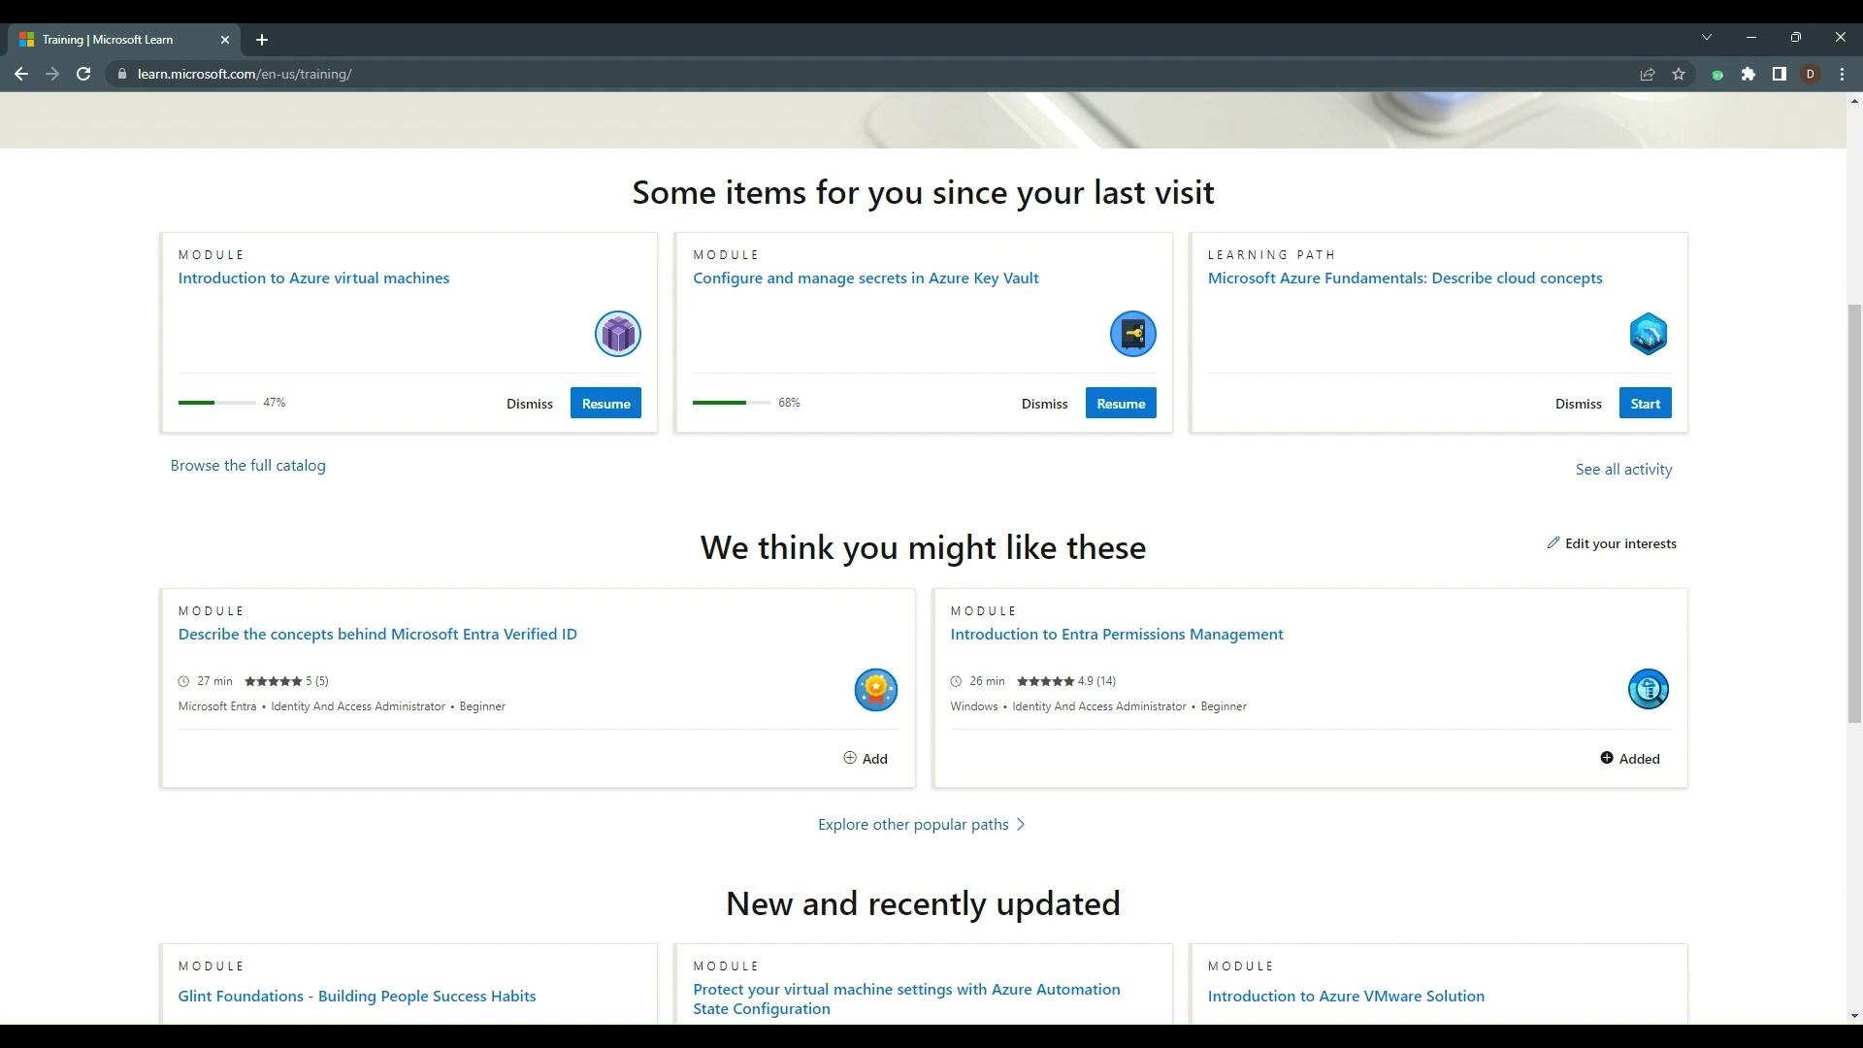
scroll(931, 559, up, 2)
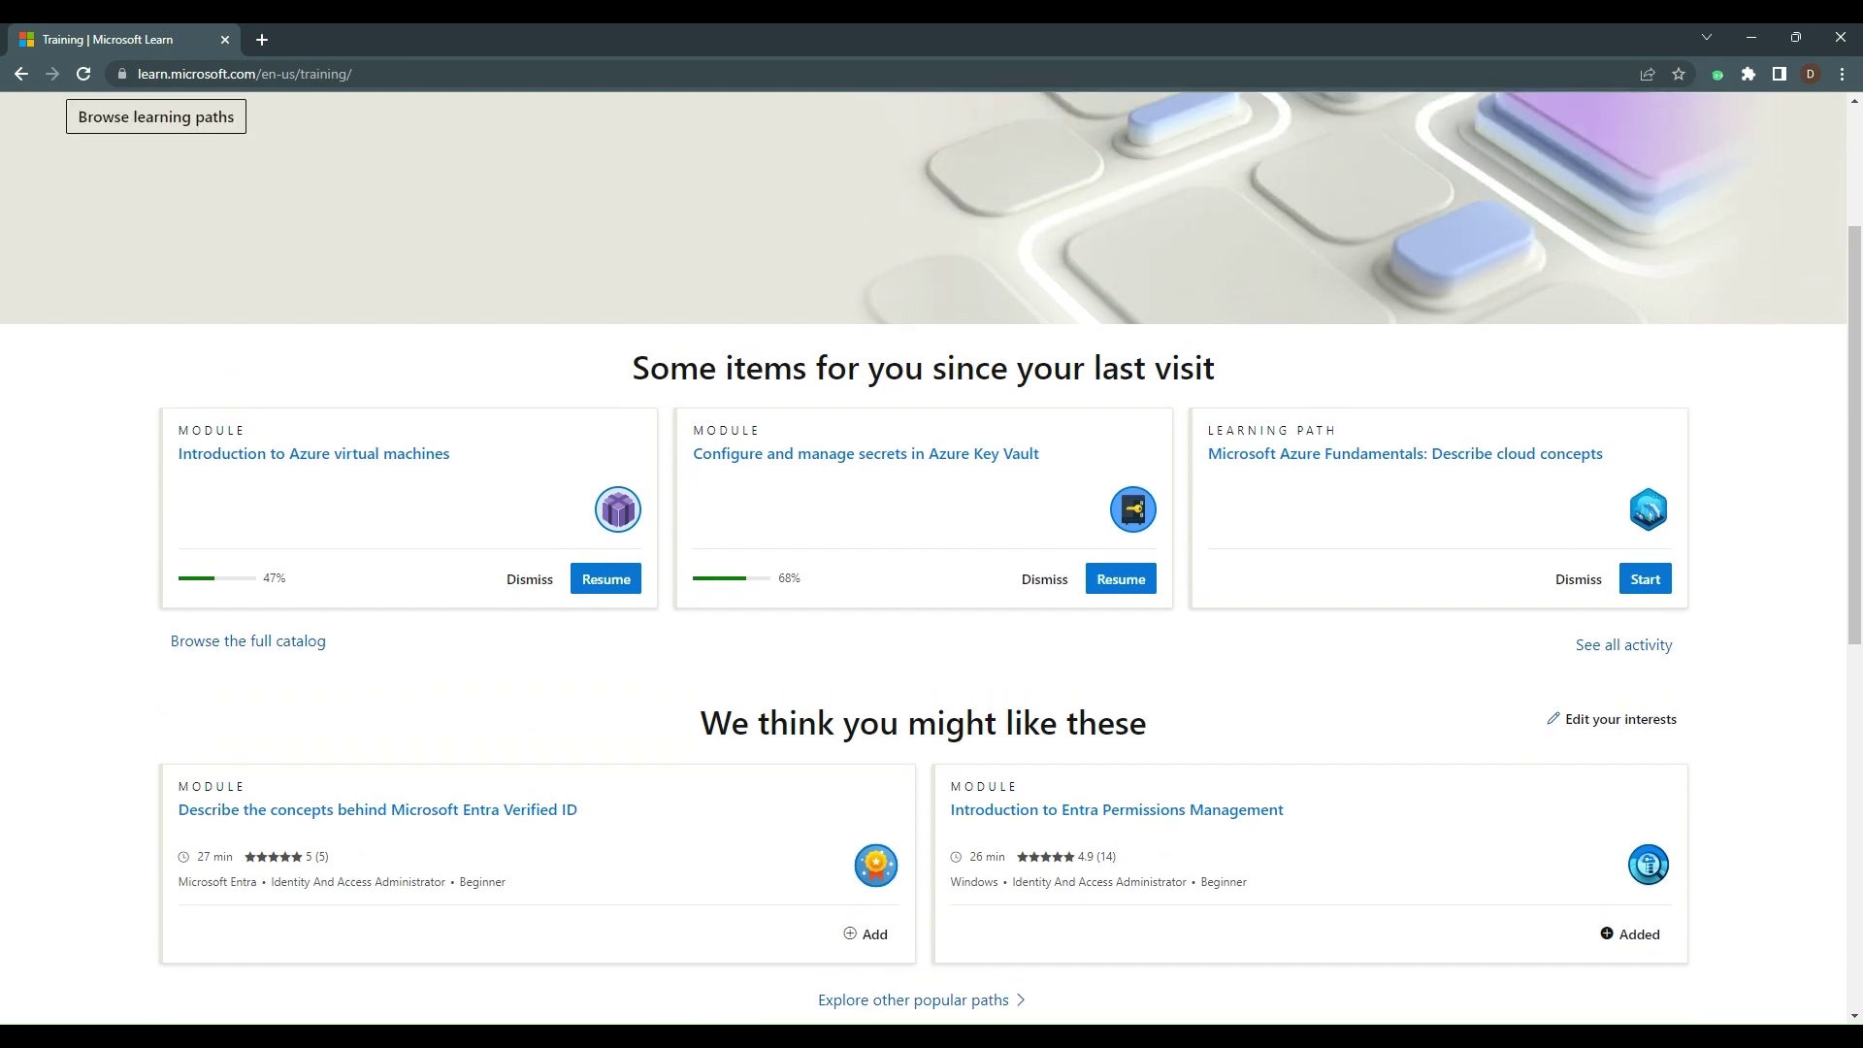